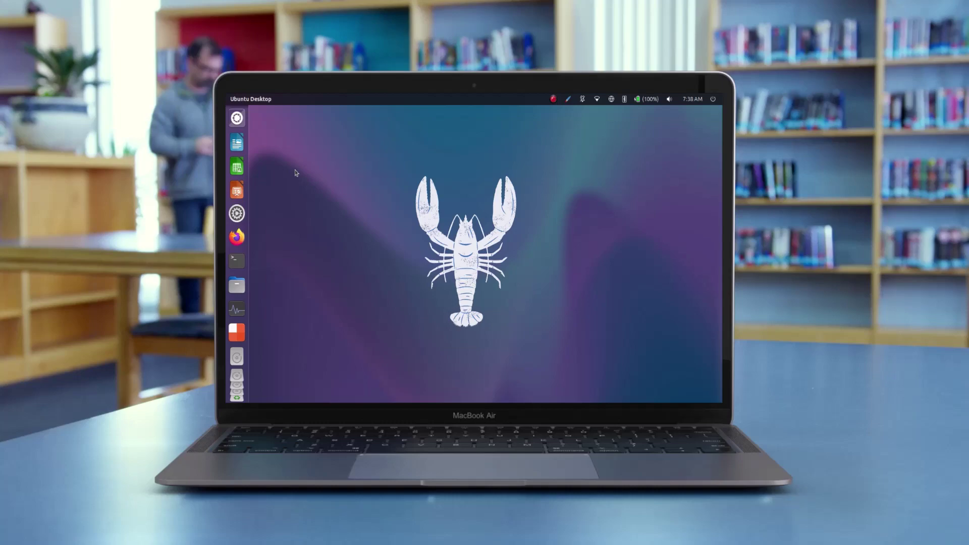
pyautogui.scroll(-2, 237, 266)
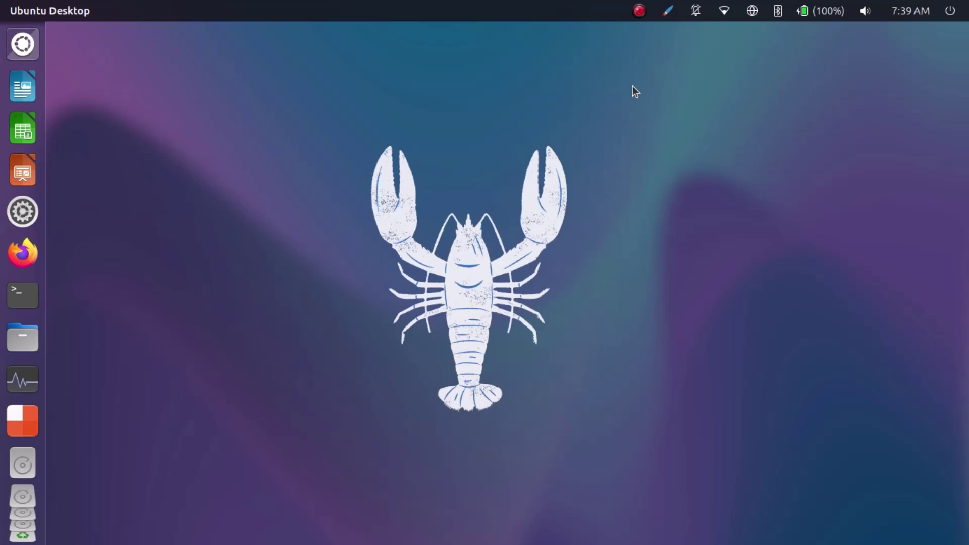
# Open the Dash with its old search cleared and switch to the Applications lens.
pyautogui.click(23, 44)
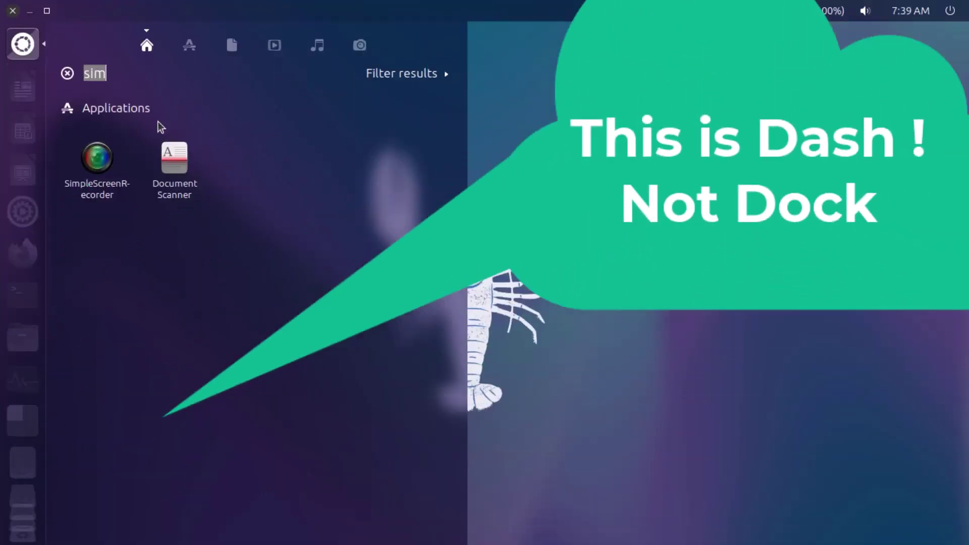
pyautogui.click(68, 74)
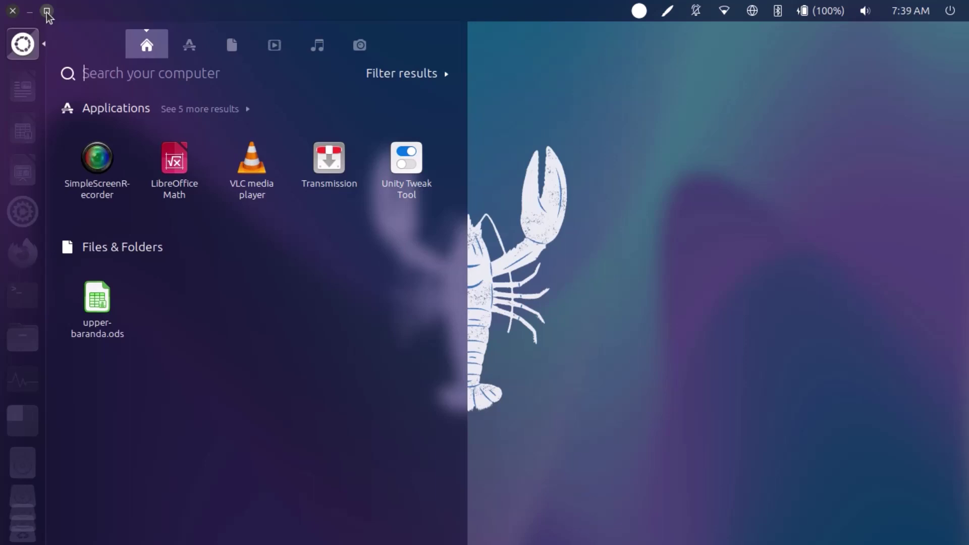
pyautogui.click(48, 12)
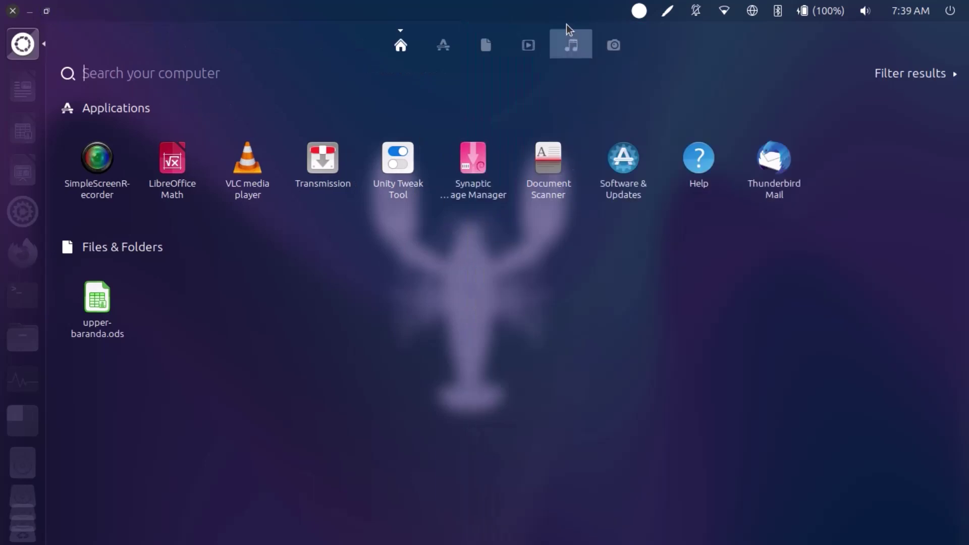
pyautogui.click(445, 41)
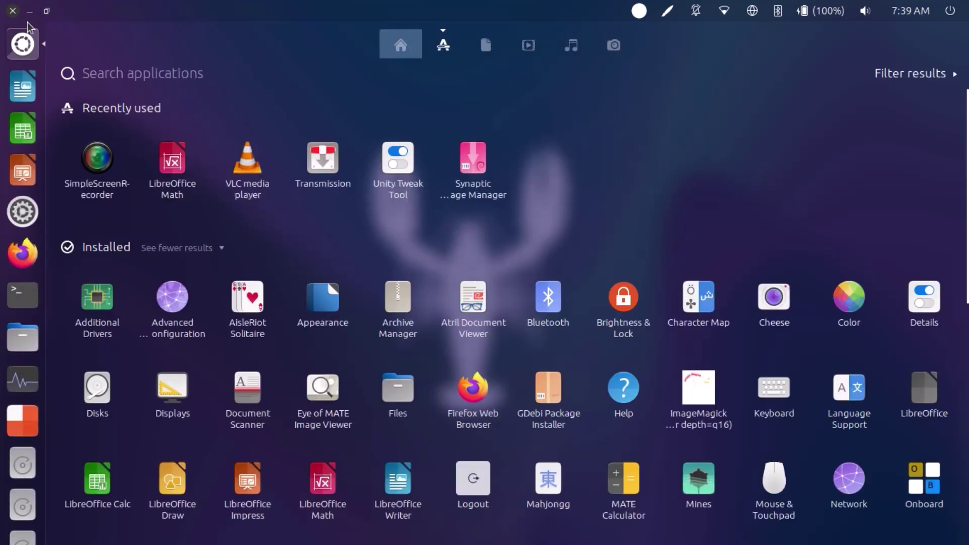
pyautogui.click(47, 12)
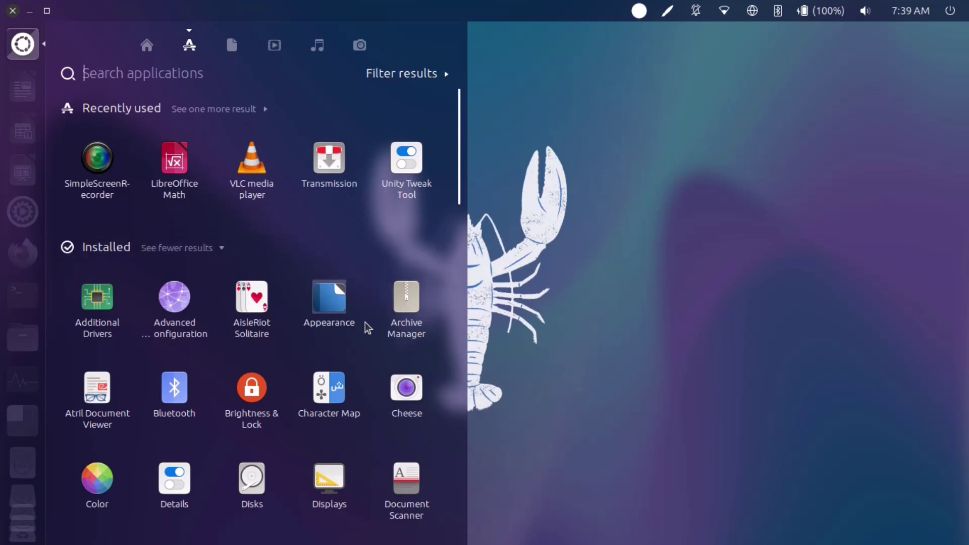
pyautogui.scroll(-2, 366, 328)
pyautogui.scroll(-1, 366, 327)
pyautogui.scroll(2, 366, 328)
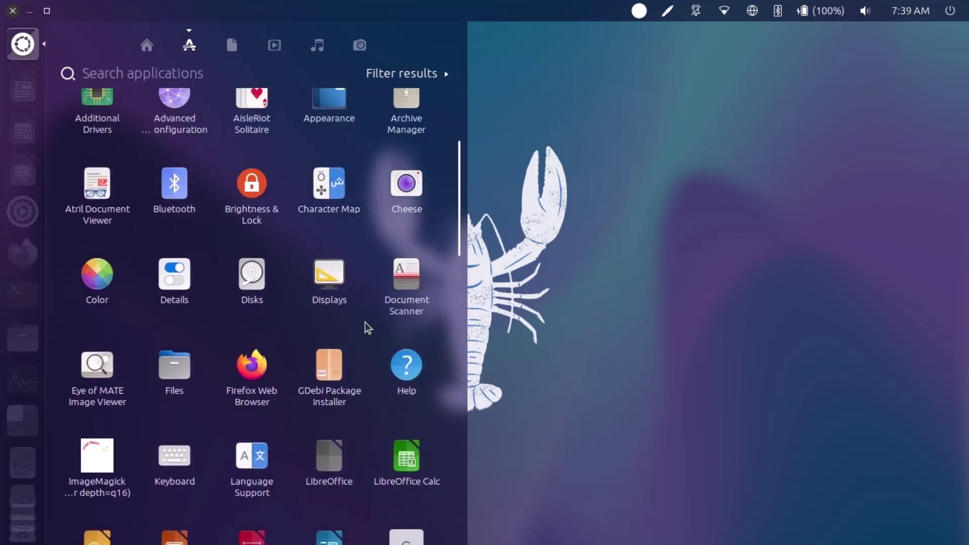
pyautogui.scroll(1, 366, 327)
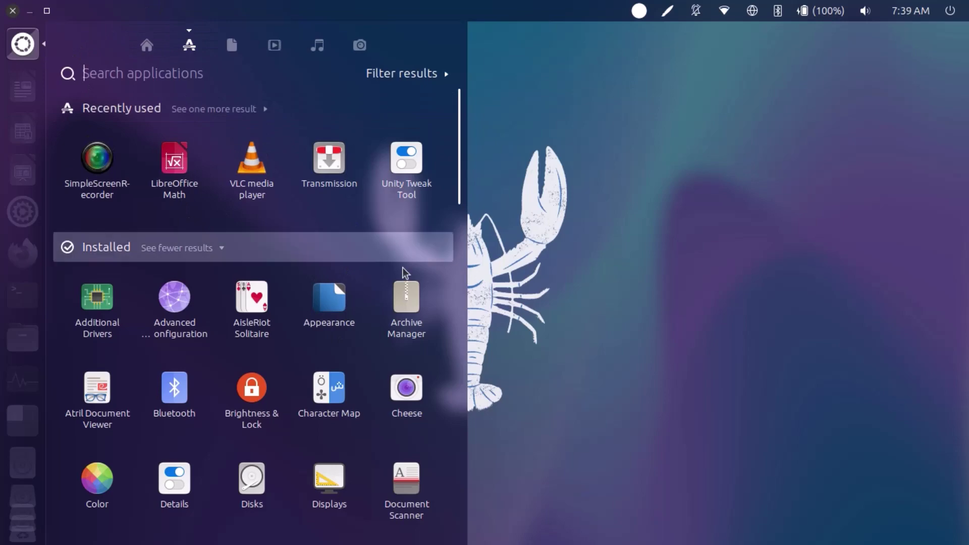
pyautogui.scroll(-2, 294, 258)
pyautogui.scroll(-2, 294, 258)
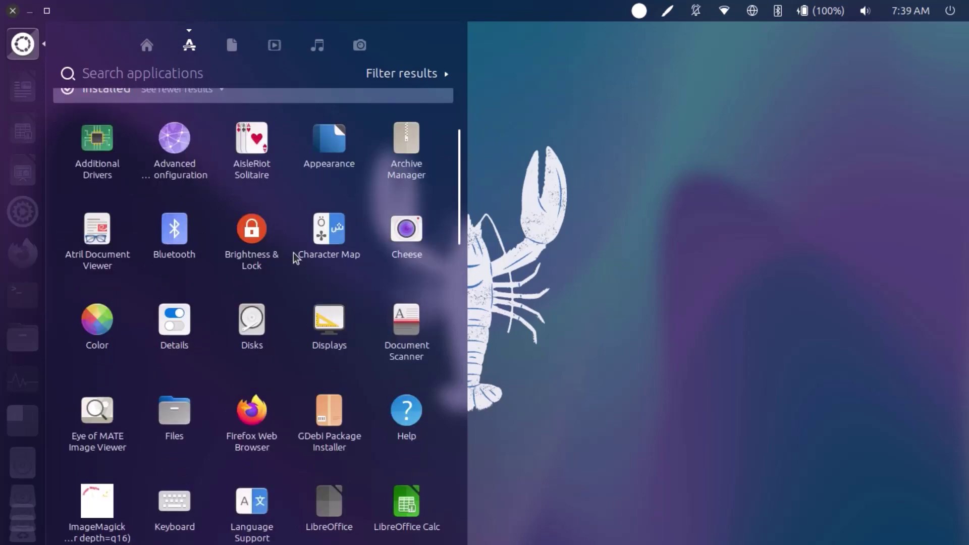
pyautogui.scroll(-4, 294, 258)
pyautogui.scroll(-3, 294, 258)
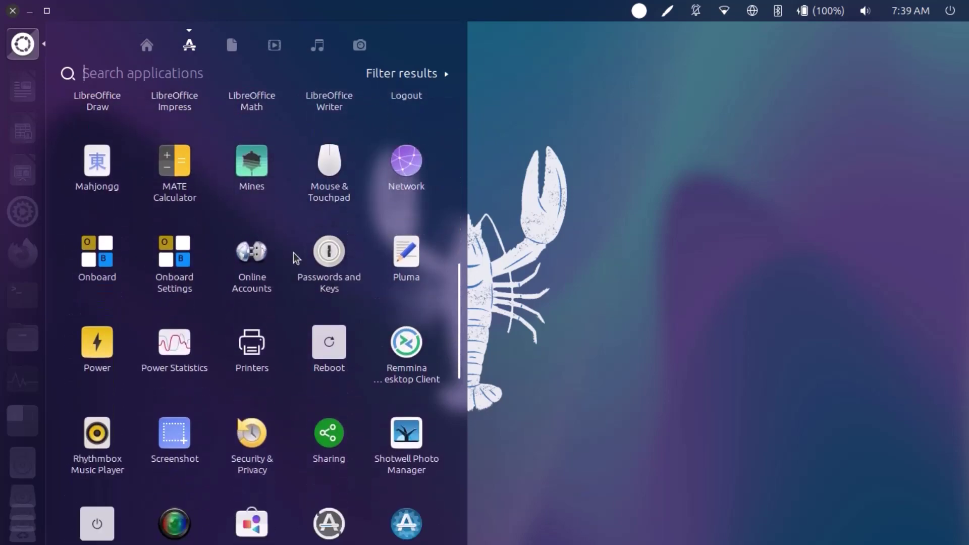
pyautogui.scroll(-2, 294, 258)
pyautogui.scroll(-2, 294, 258)
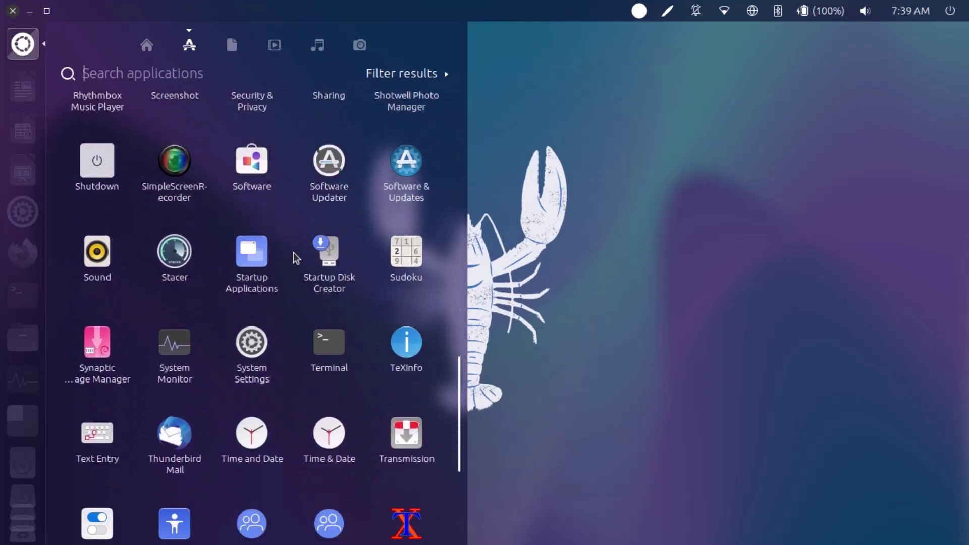
pyautogui.scroll(2, 294, 258)
pyautogui.scroll(3, 293, 258)
pyautogui.scroll(1, 294, 258)
pyautogui.scroll(2, 294, 258)
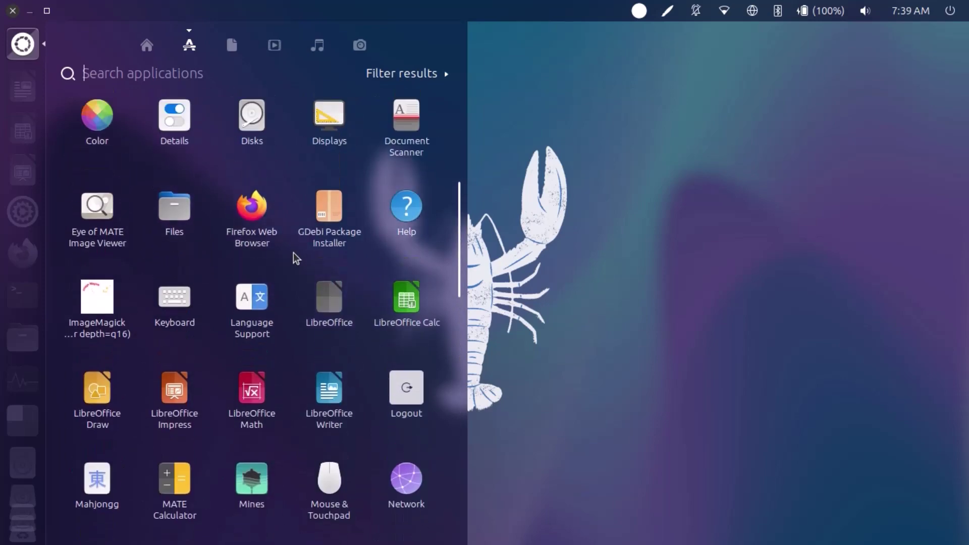
pyautogui.scroll(2, 294, 257)
pyautogui.scroll(1, 293, 258)
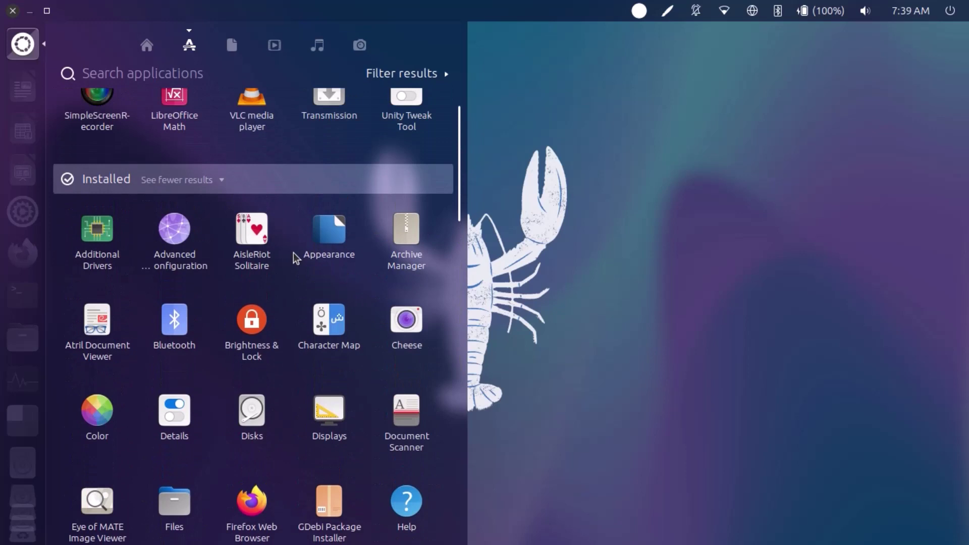
pyautogui.scroll(1, 293, 258)
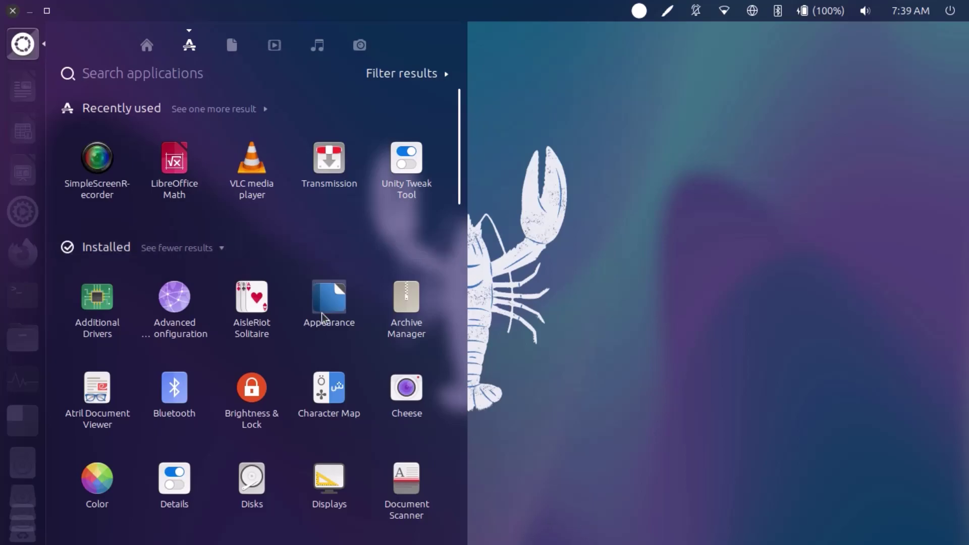
# Highlight neofetch's kernel 6.2.0-20, Unity 7.7.0 and memory-in-use values in Terminal.
pyautogui.click(686, 157)
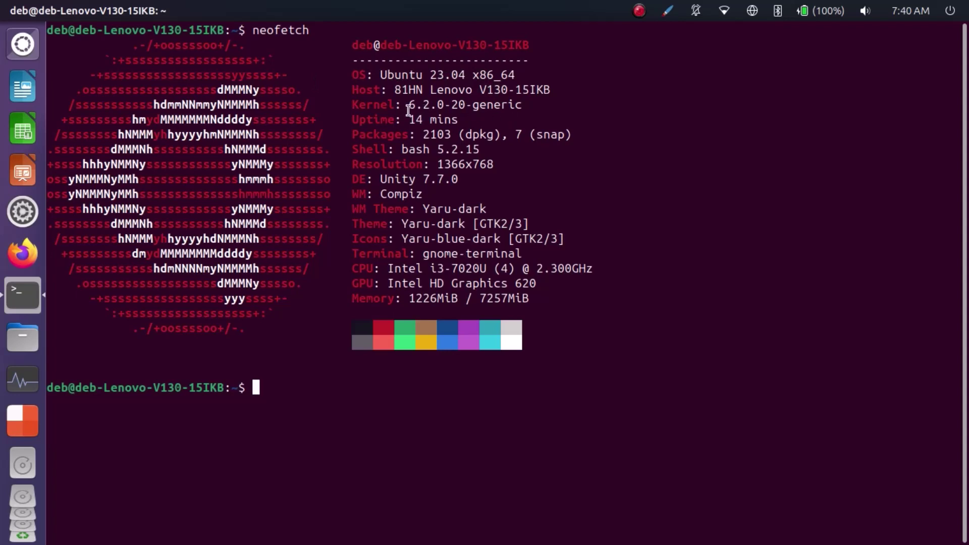
pyautogui.moveTo(407, 106); pyautogui.dragTo(468, 110)
pyautogui.click(599, 112)
pyautogui.moveTo(422, 179); pyautogui.dragTo(471, 178)
pyautogui.click(526, 179)
pyautogui.moveTo(405, 300); pyautogui.dragTo(449, 301)
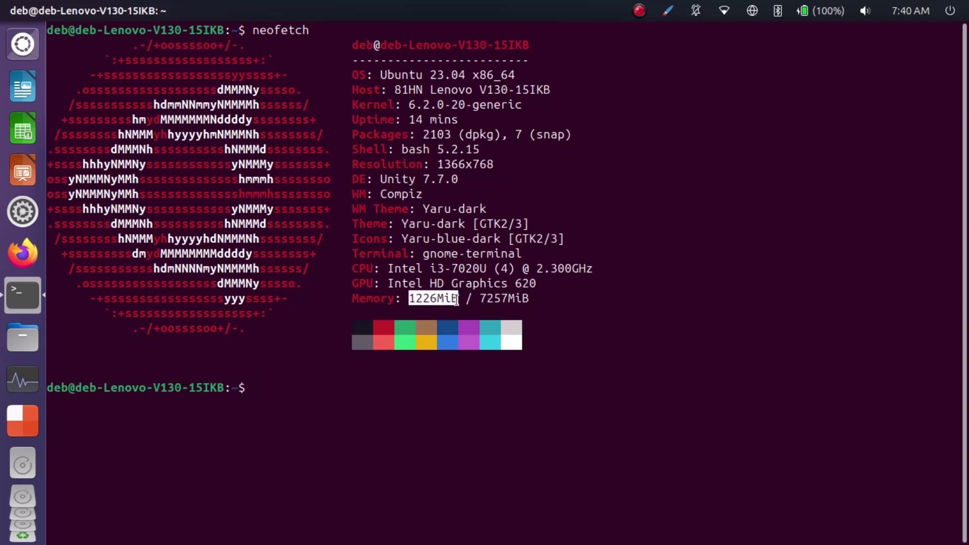
pyautogui.click(648, 282)
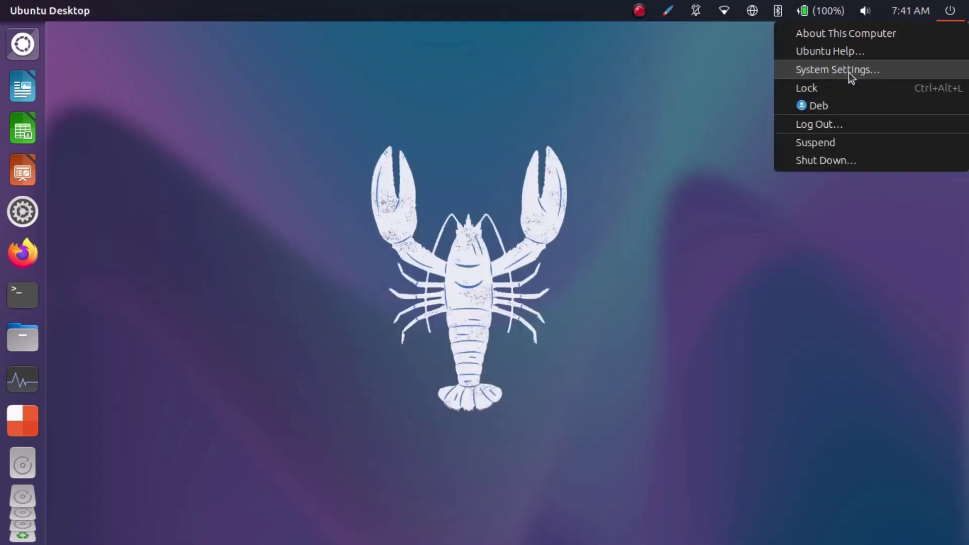
pyautogui.click(849, 72)
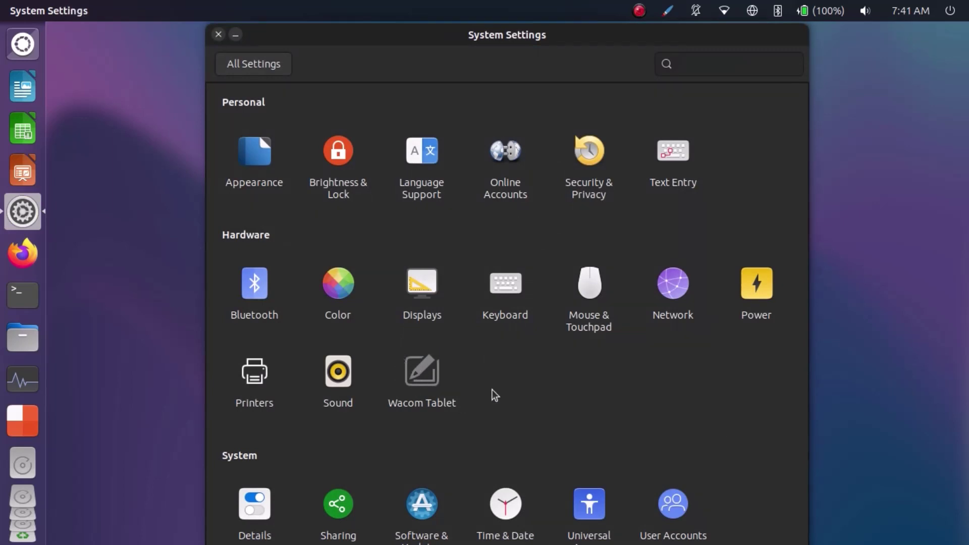
pyautogui.click(261, 173)
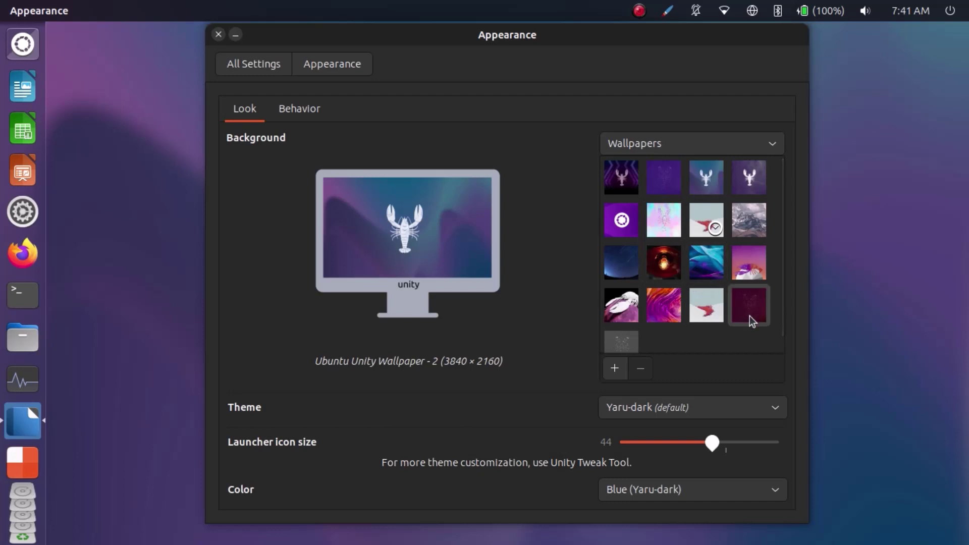
pyautogui.scroll(-1, 750, 316)
pyautogui.scroll(1, 749, 315)
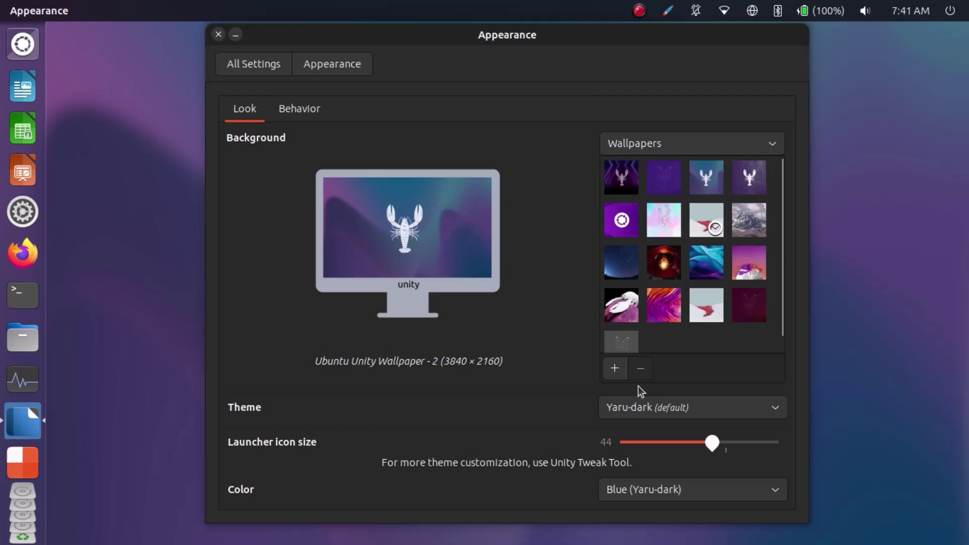
pyautogui.click(678, 408)
pyautogui.click(563, 407)
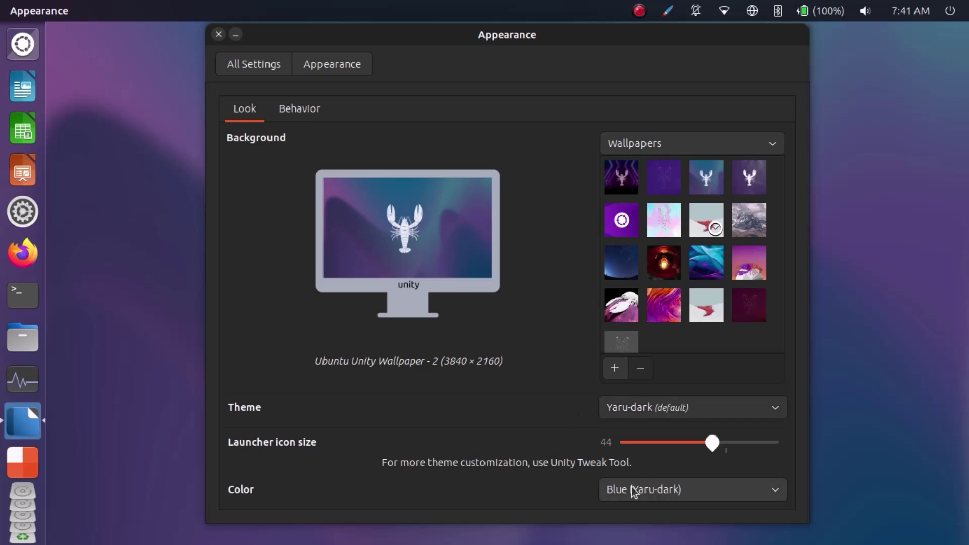
pyautogui.click(219, 35)
pyautogui.press('super')
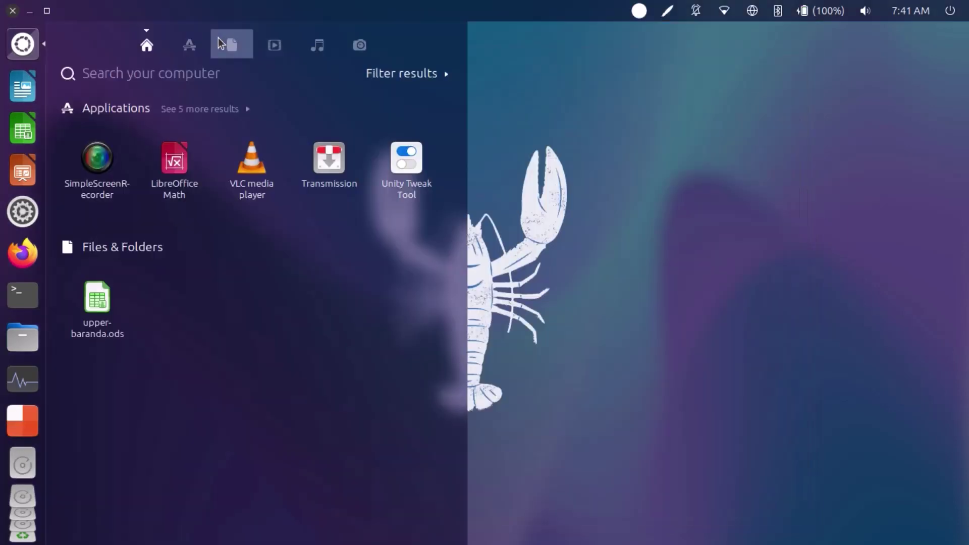
pyautogui.write('twe')
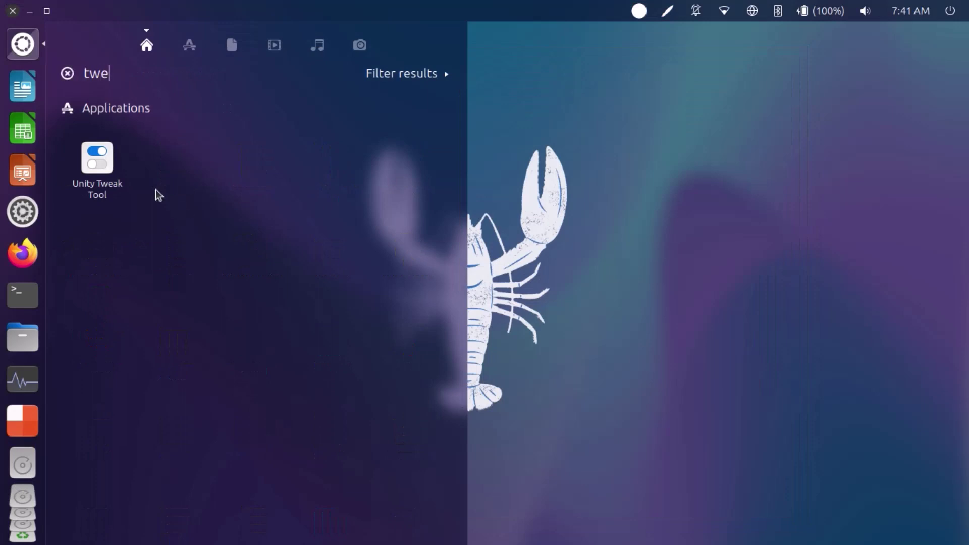
pyautogui.click(86, 146)
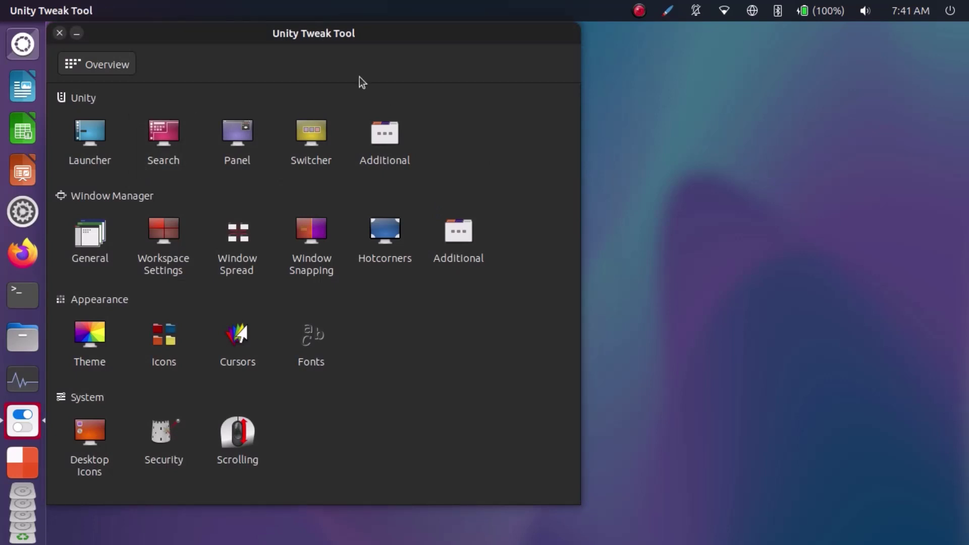
pyautogui.click(92, 158)
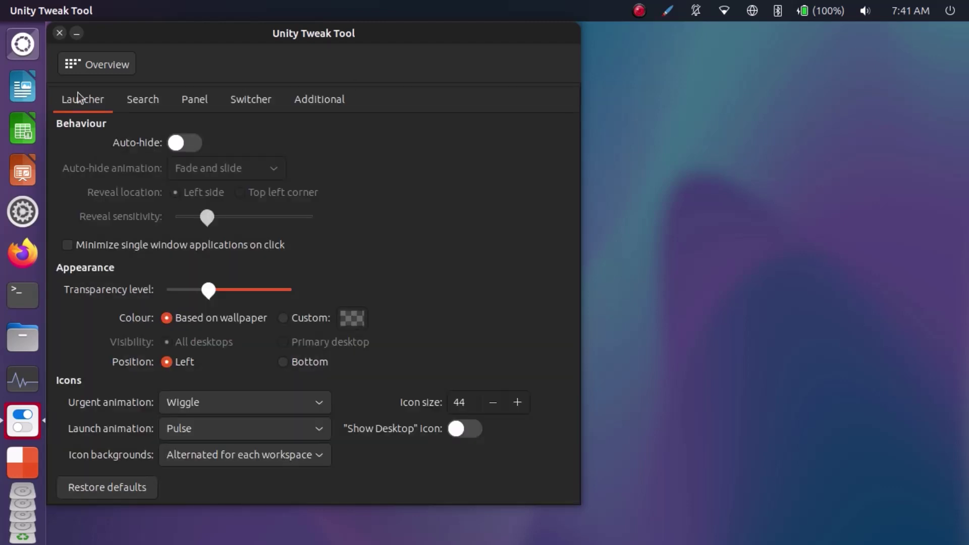
pyautogui.click(81, 69)
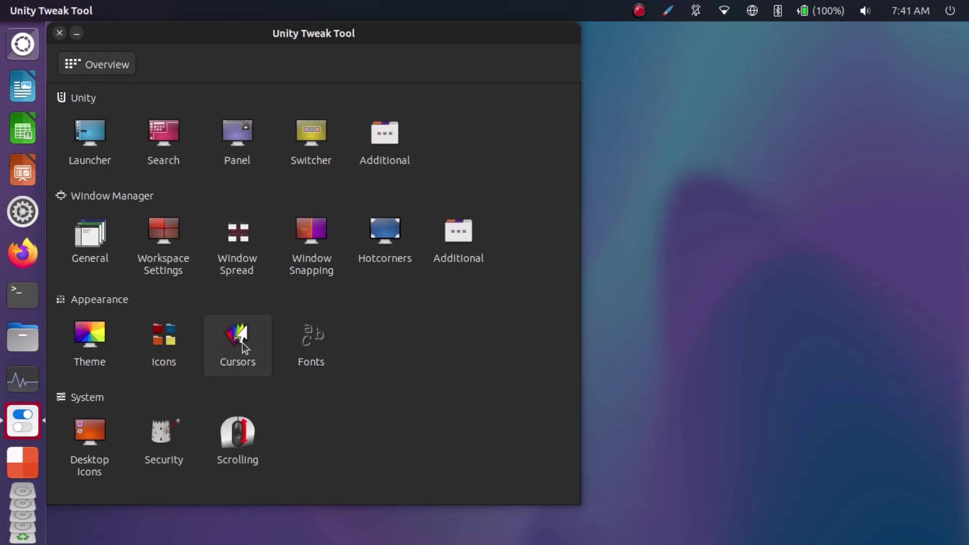
pyautogui.hotkey('alt', 'F4')
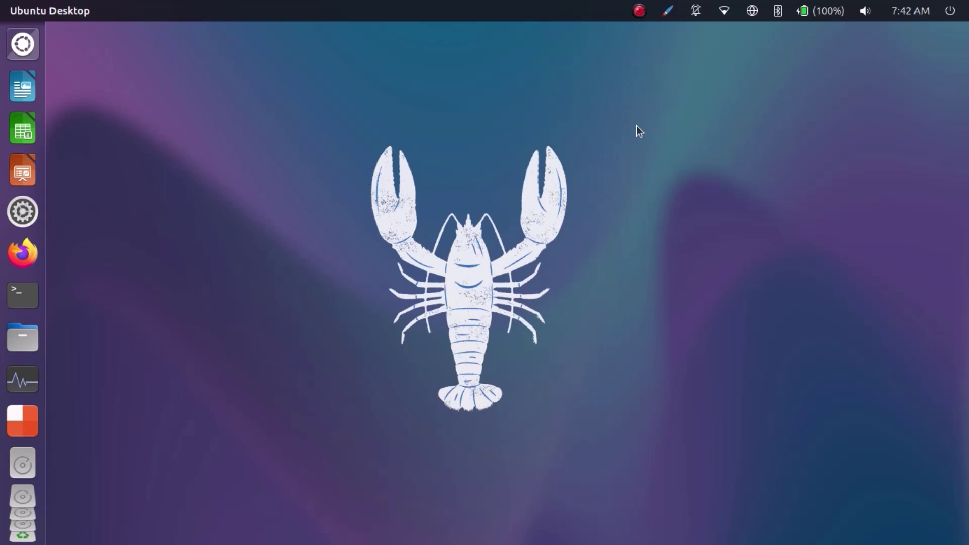
# Open the Files manager at the Home folder.
pyautogui.click(670, 12)
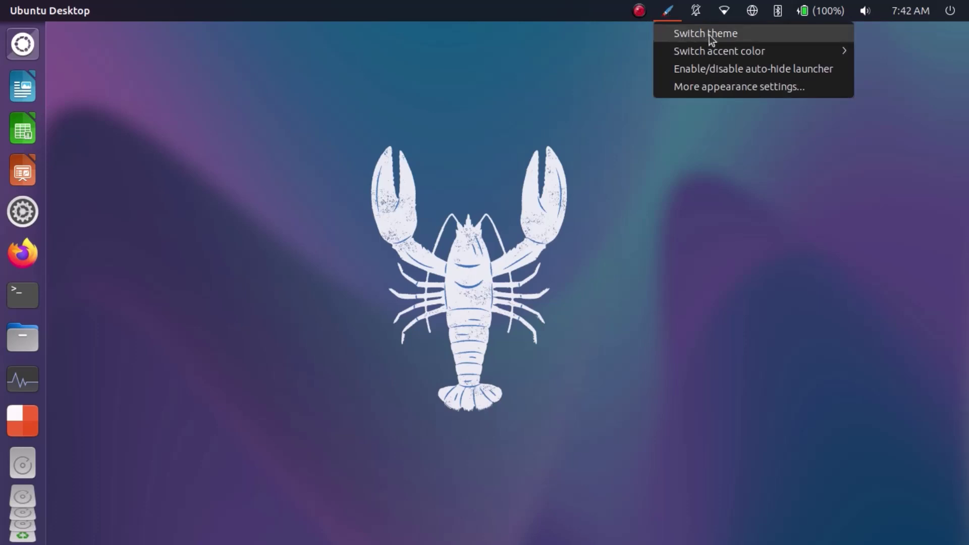
pyautogui.click(334, 138)
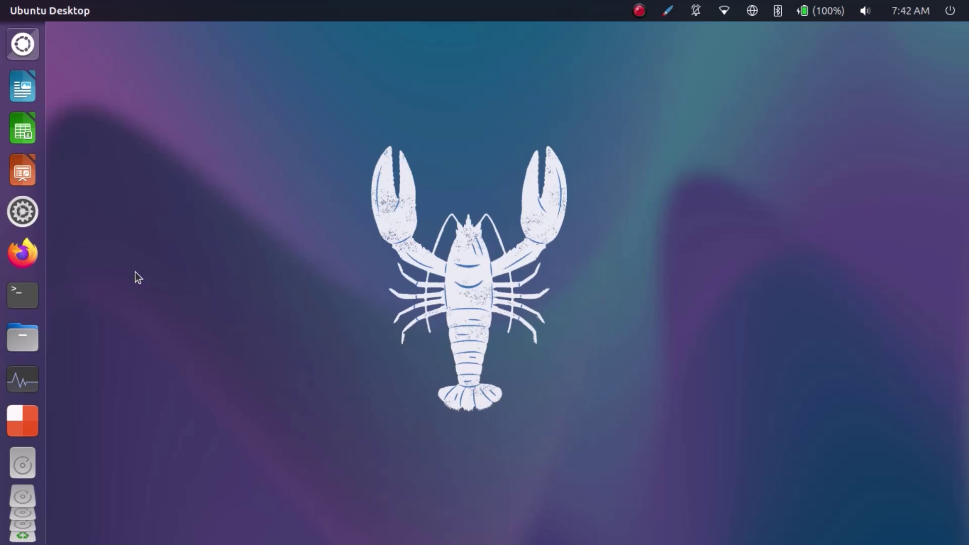
pyautogui.click(22, 339)
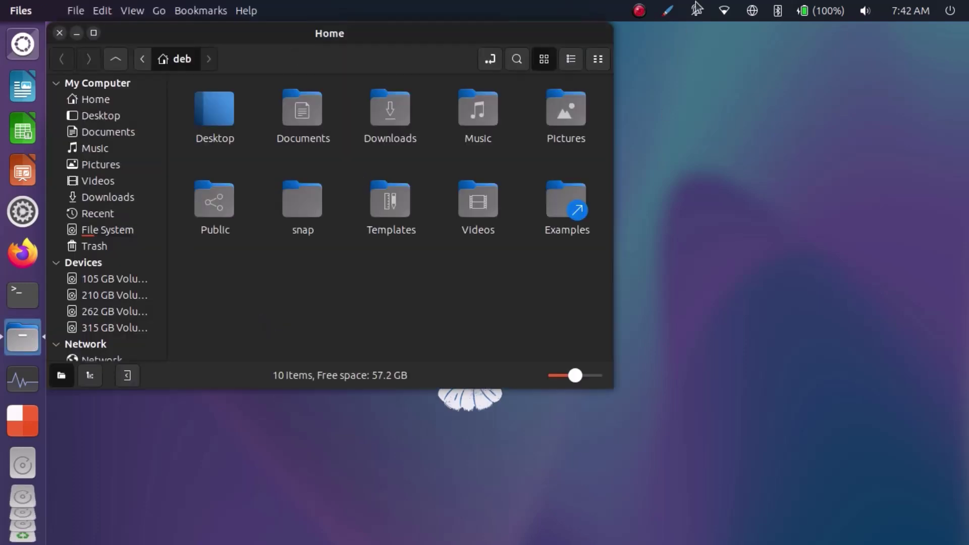
# Switch the desktop theme from dark to light and view recent notifications.
pyautogui.click(670, 15)
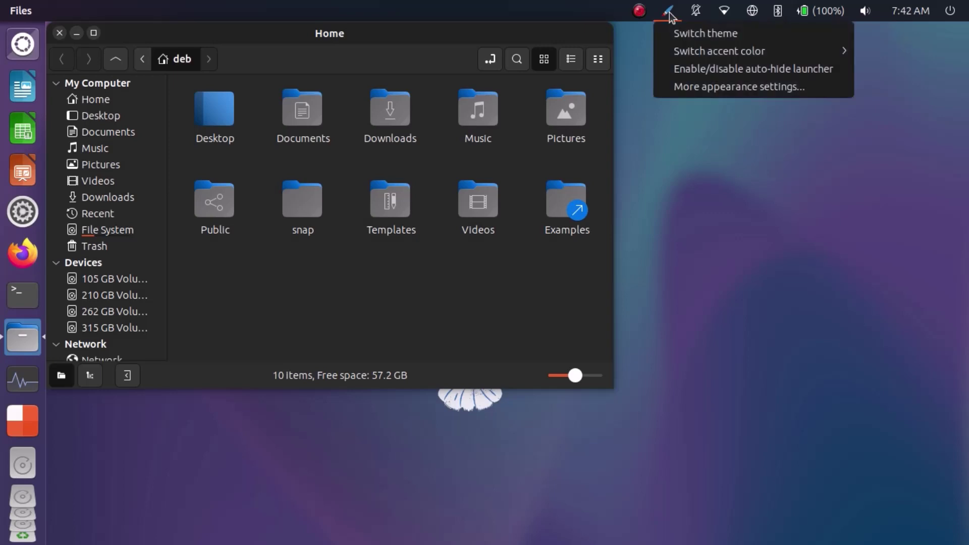
pyautogui.click(687, 35)
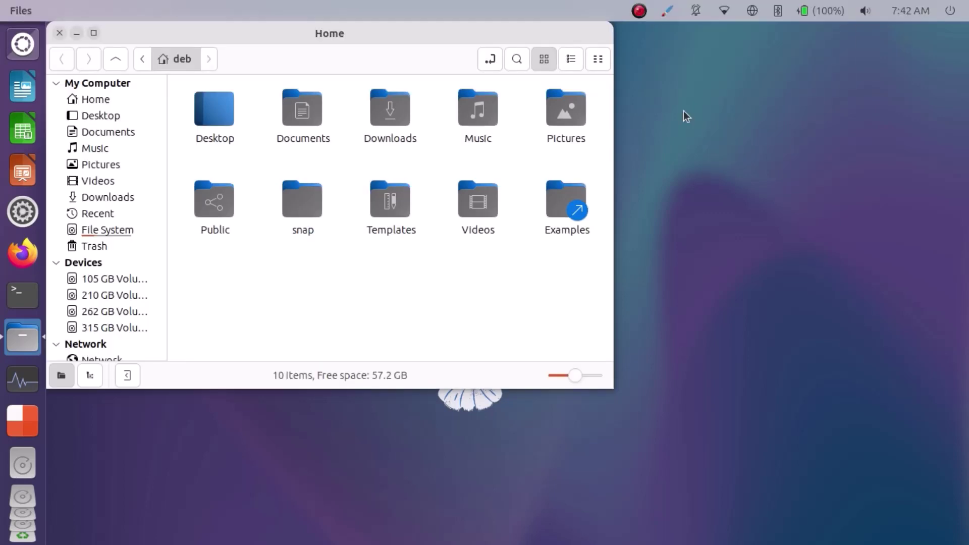
pyautogui.moveTo(391, 32); pyautogui.dragTo(421, 57)
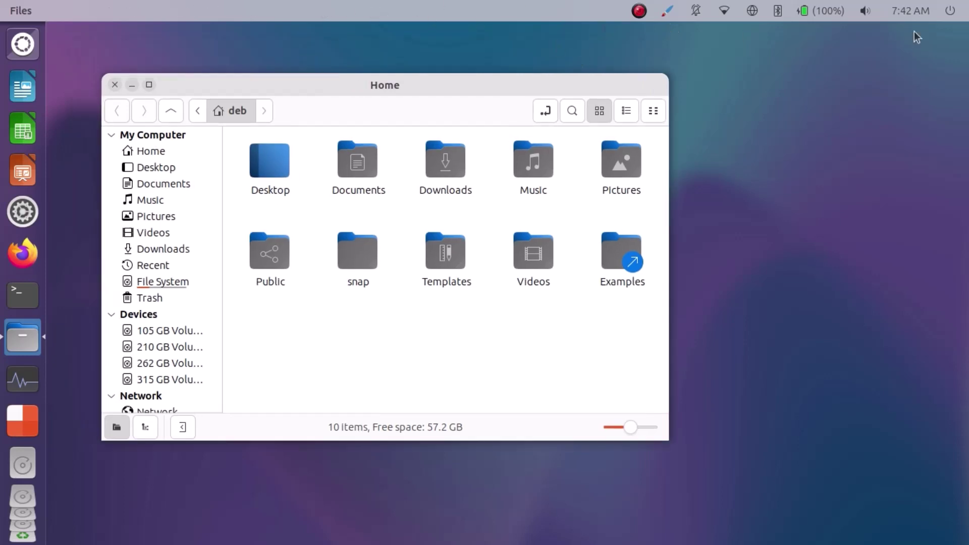
pyautogui.click(868, 15)
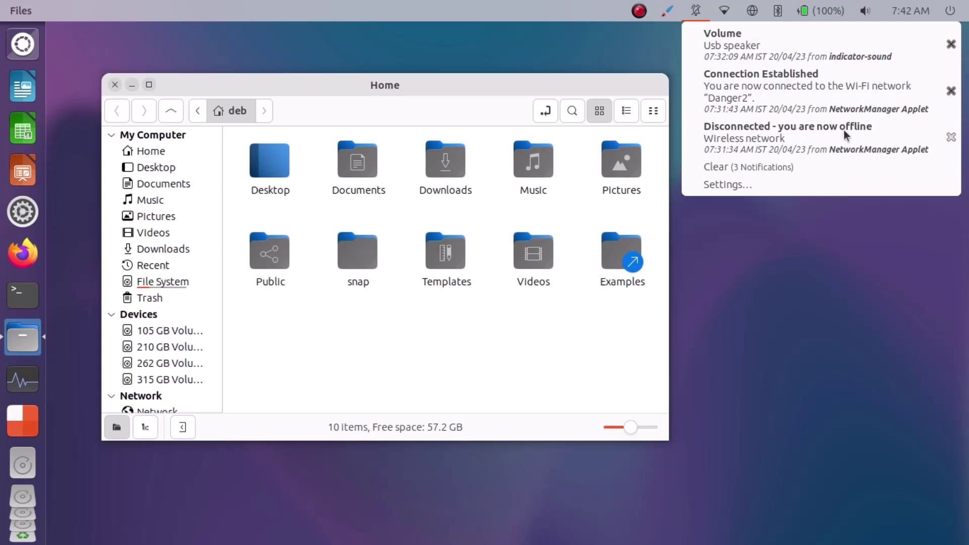
# Set the desktop accent colour to Red.
pyautogui.click(833, 310)
pyautogui.click(667, 10)
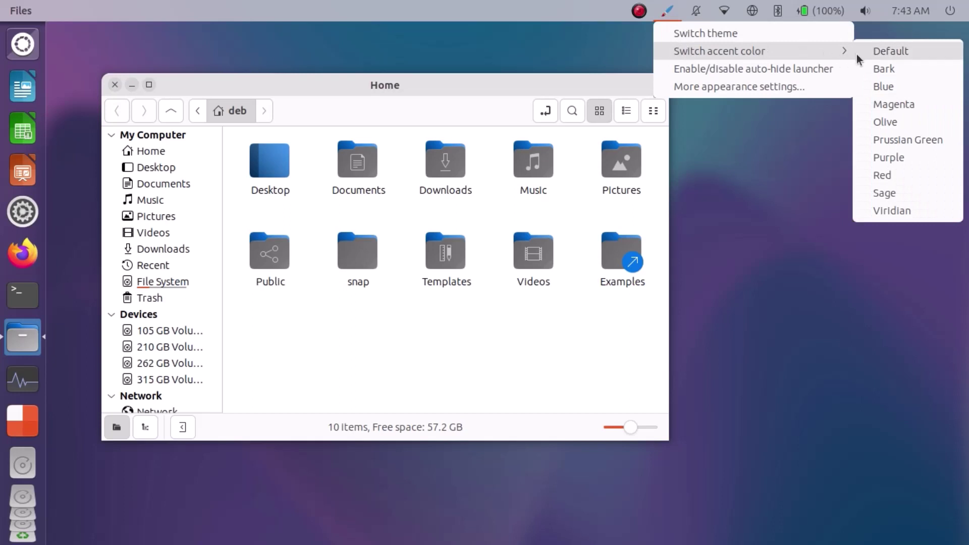
pyautogui.moveTo(719, 51)
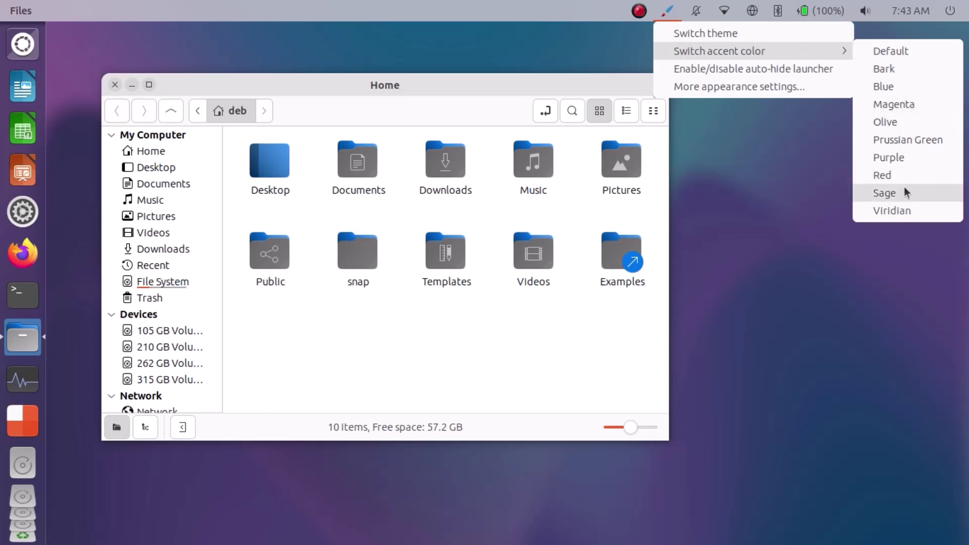
pyautogui.click(910, 11)
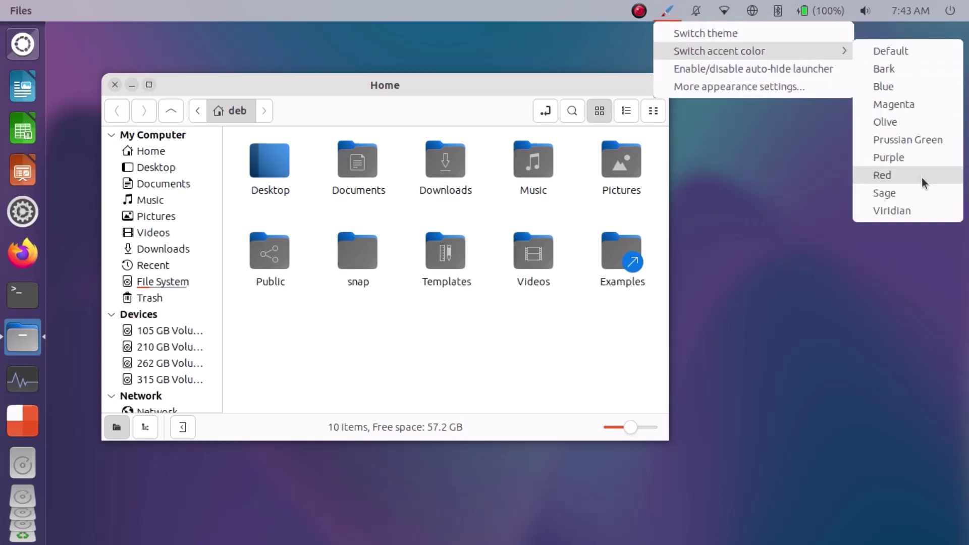
pyautogui.click(917, 179)
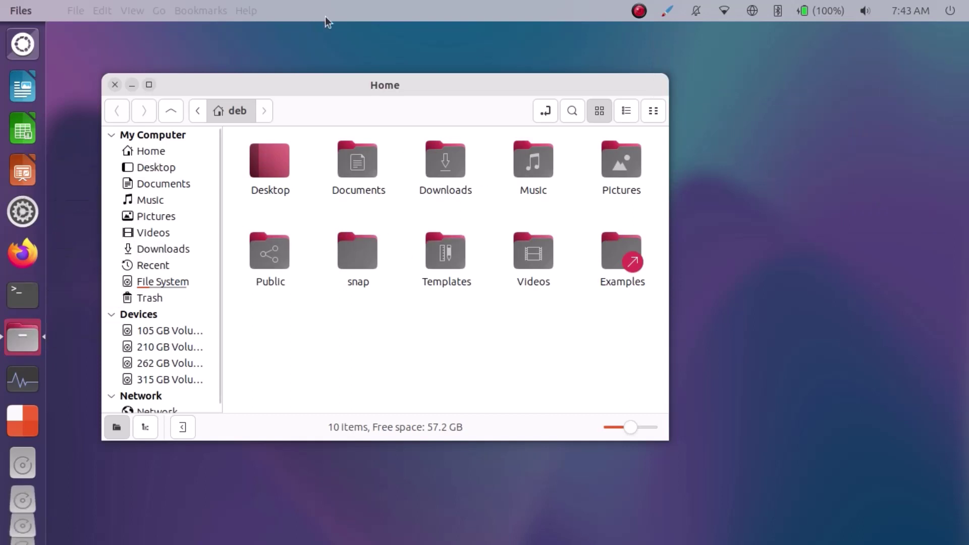
# Change the accent colour to Purple, then minimize and restore the Files window.
pyautogui.click(667, 12)
pyautogui.moveTo(719, 51)
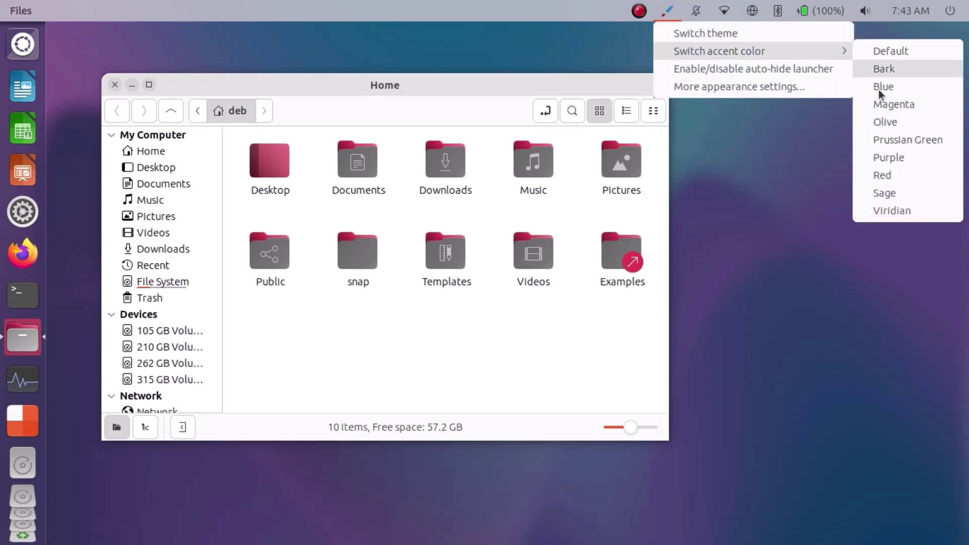
pyautogui.click(890, 156)
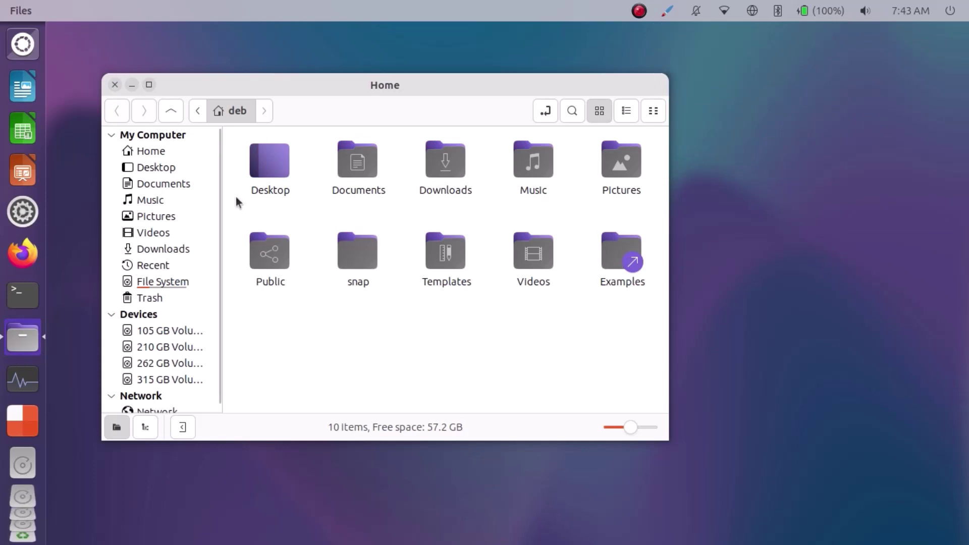
pyautogui.click(129, 87)
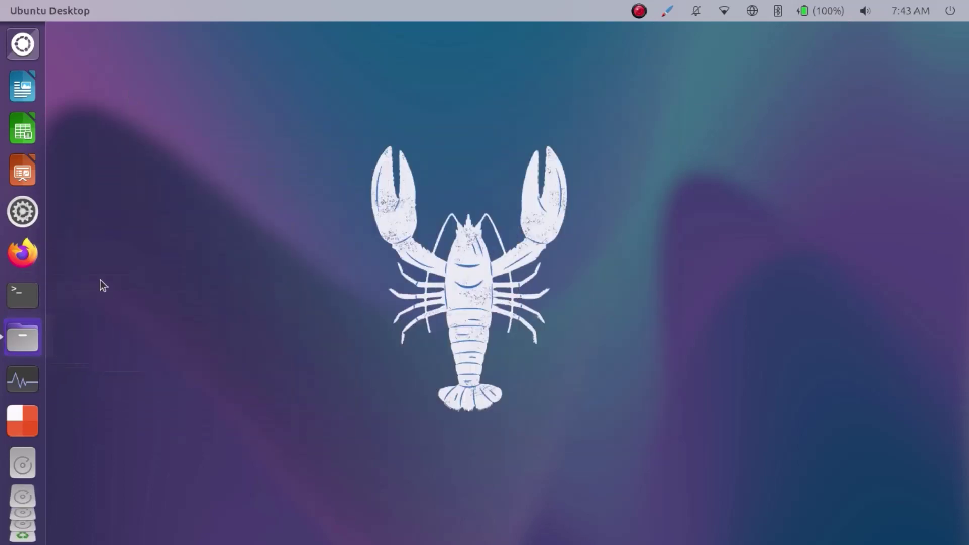
pyautogui.click(31, 339)
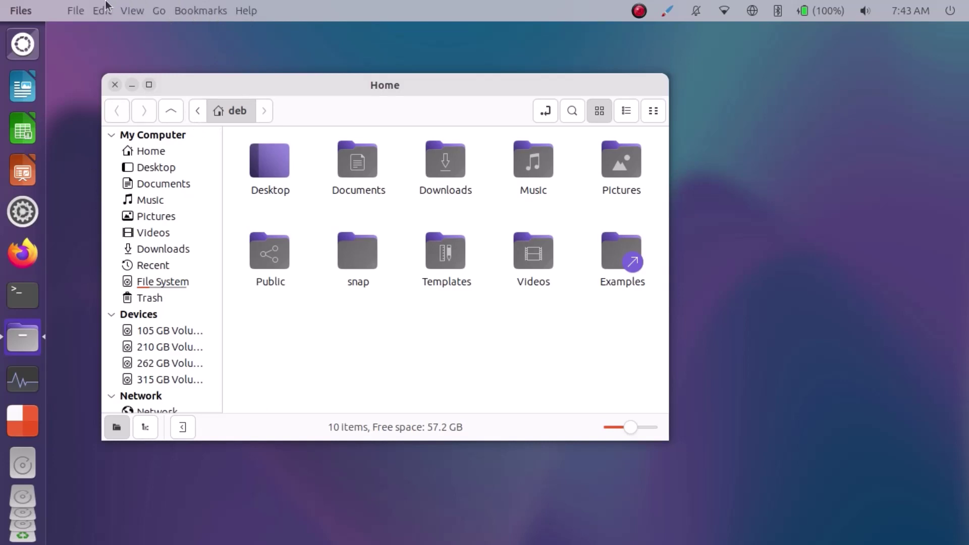
pyautogui.click(76, 12)
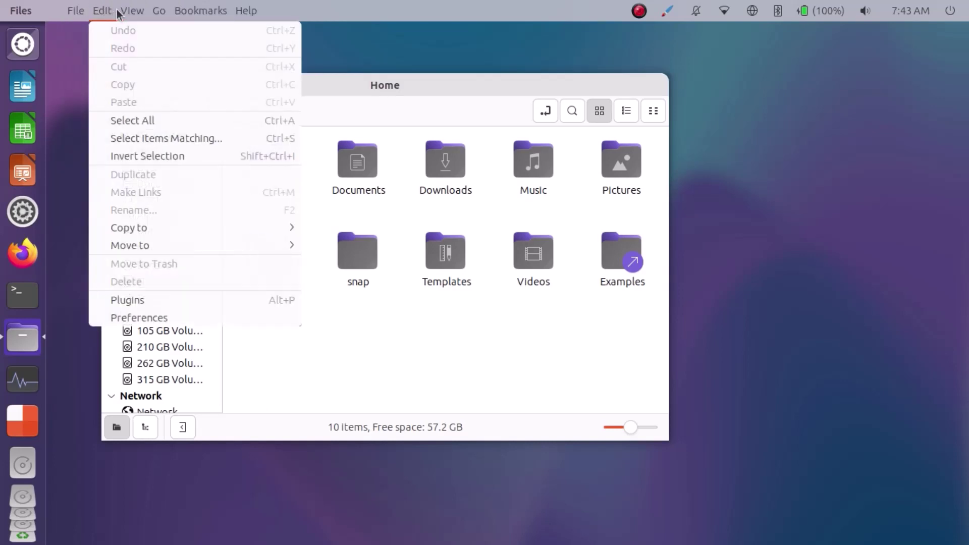
# View the About Nemo information and close it.
pyautogui.click(246, 11)
pyautogui.click(282, 66)
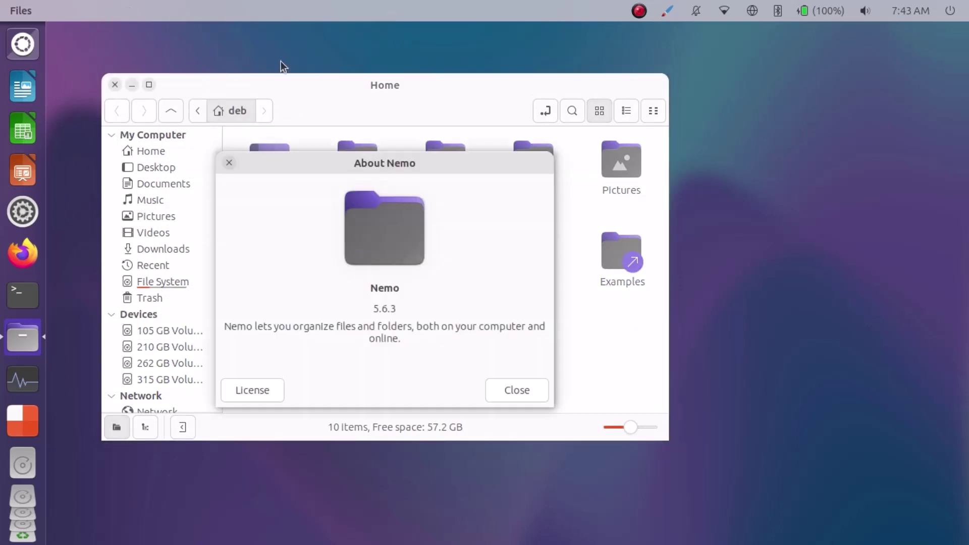
pyautogui.click(229, 165)
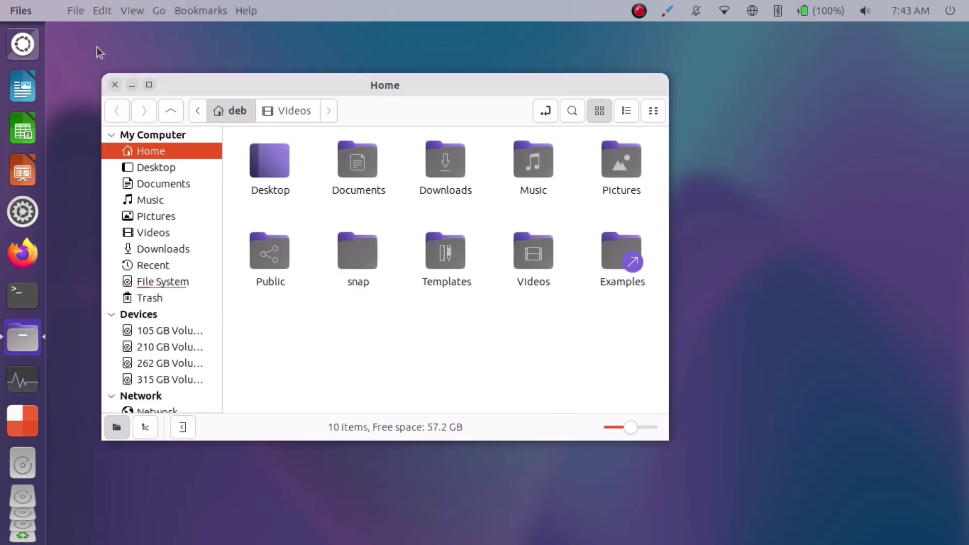
# Open a second Files window on File System and close the Home window.
pyautogui.click(79, 11)
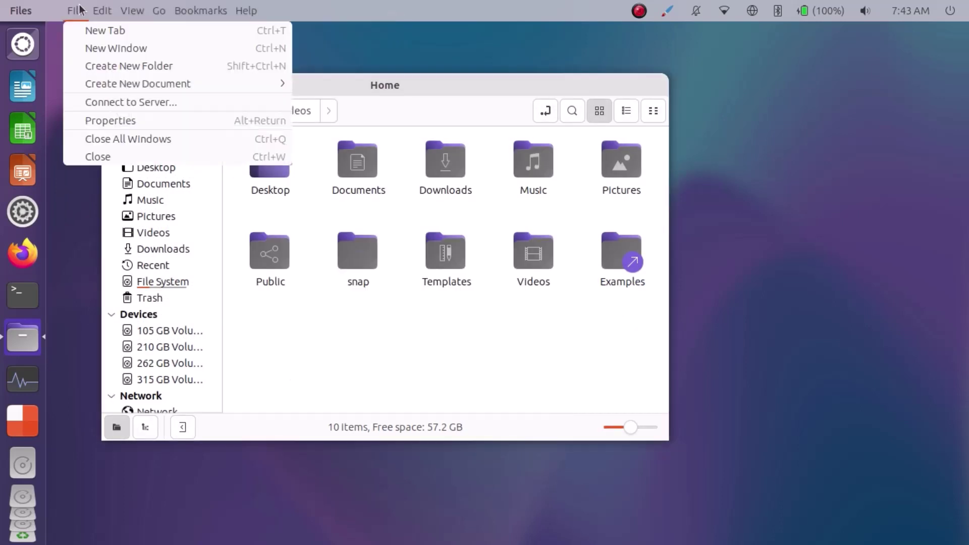
pyautogui.click(124, 51)
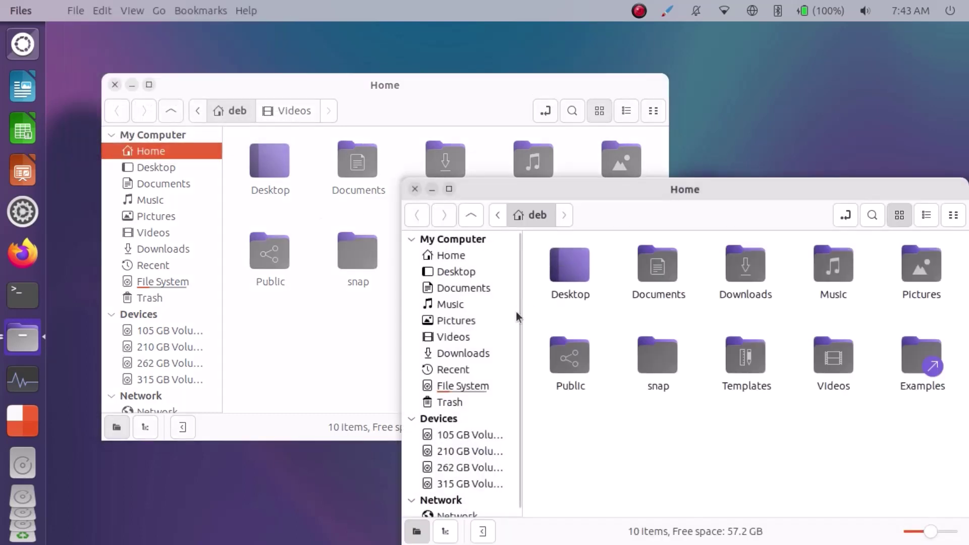
pyautogui.click(460, 384)
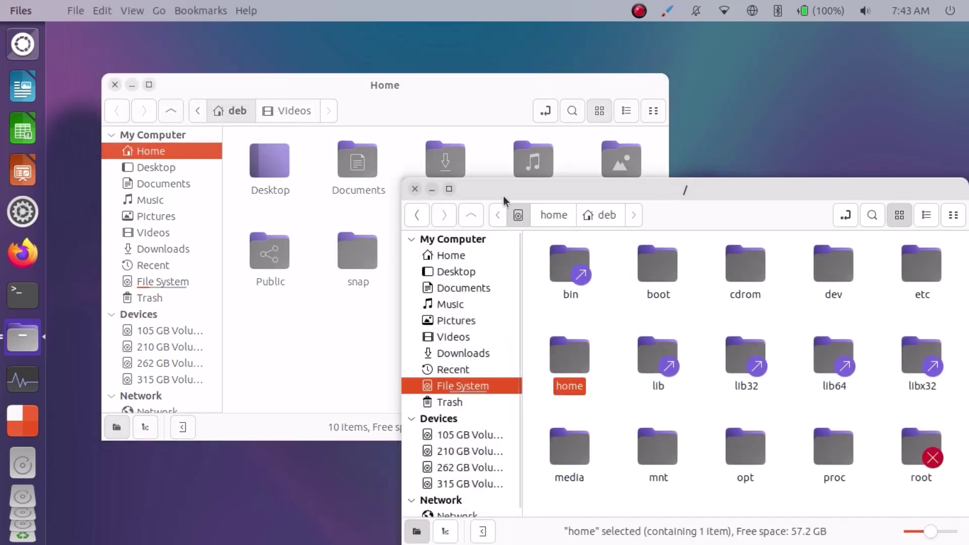
pyautogui.click(19, 340)
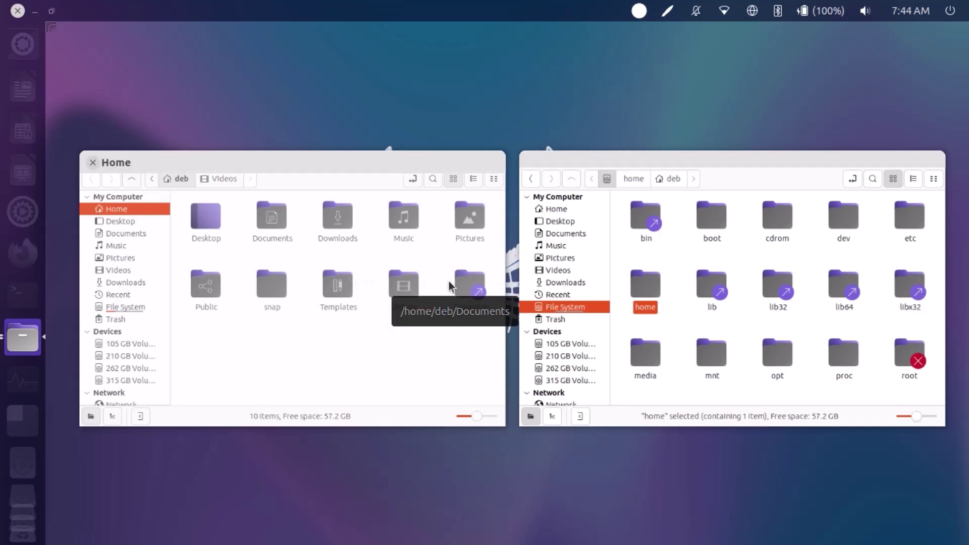
pyautogui.click(374, 271)
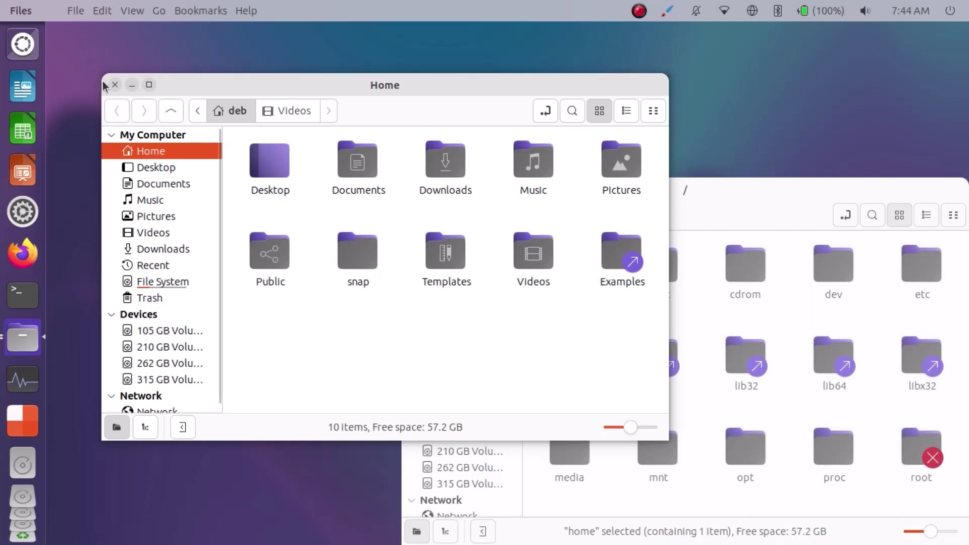
pyautogui.click(115, 84)
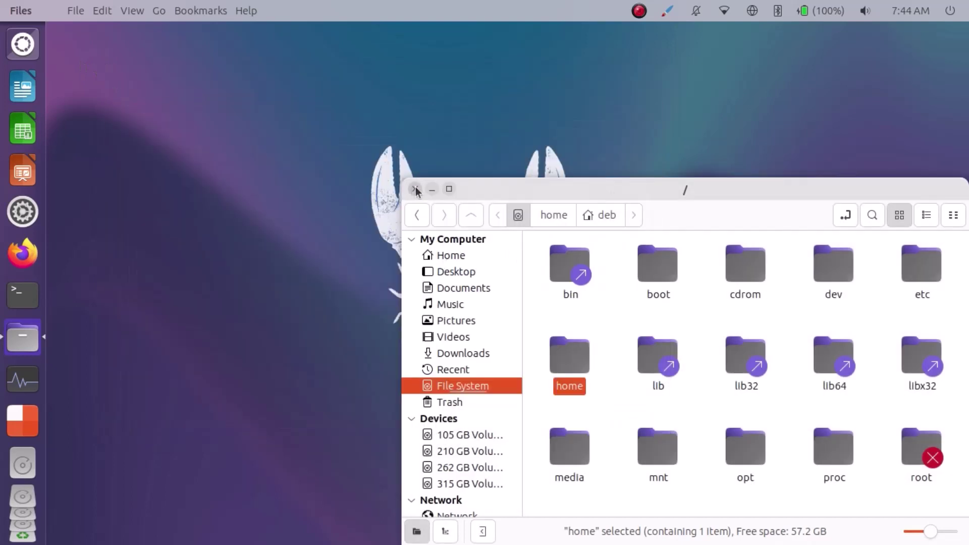
# Close the remaining root file-system window, leaving the empty desktop.
pyautogui.click(415, 189)
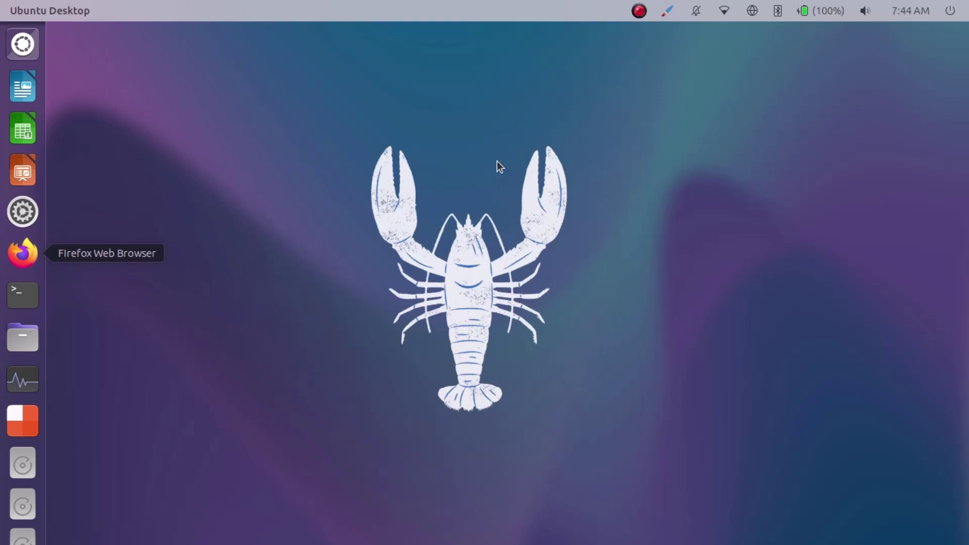
pyautogui.scroll(-2, 23, 454)
pyautogui.scroll(3, 24, 424)
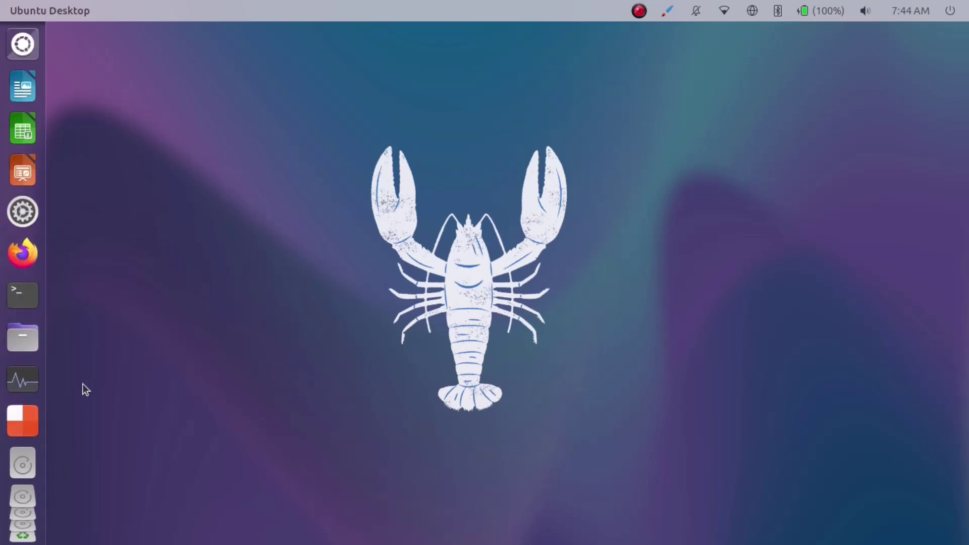
# Show the four-workspace overview and return to a single desktop.
pyautogui.click(25, 417)
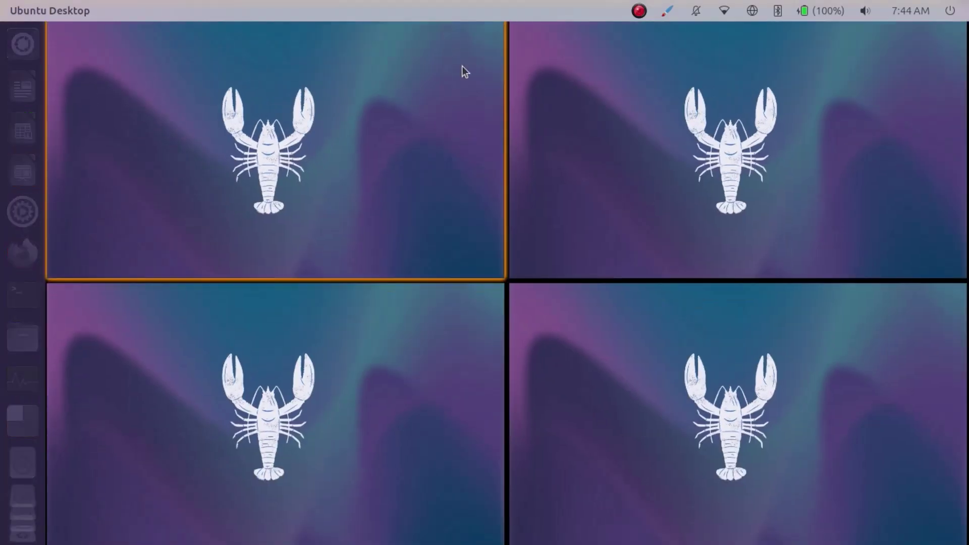
pyautogui.click(802, 155)
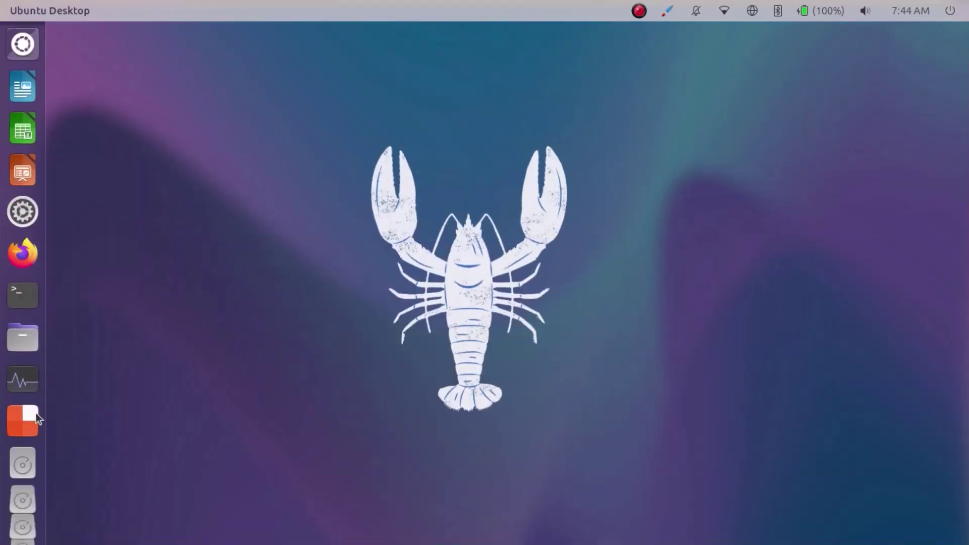
pyautogui.click(31, 426)
pyautogui.click(251, 133)
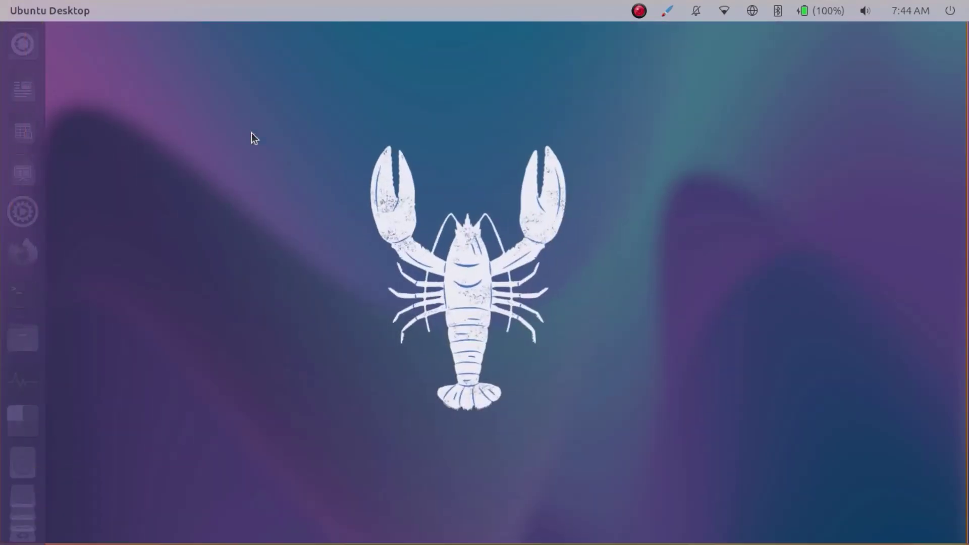
# Try an application search in the Dash, then launch Terminal.
pyautogui.click(26, 42)
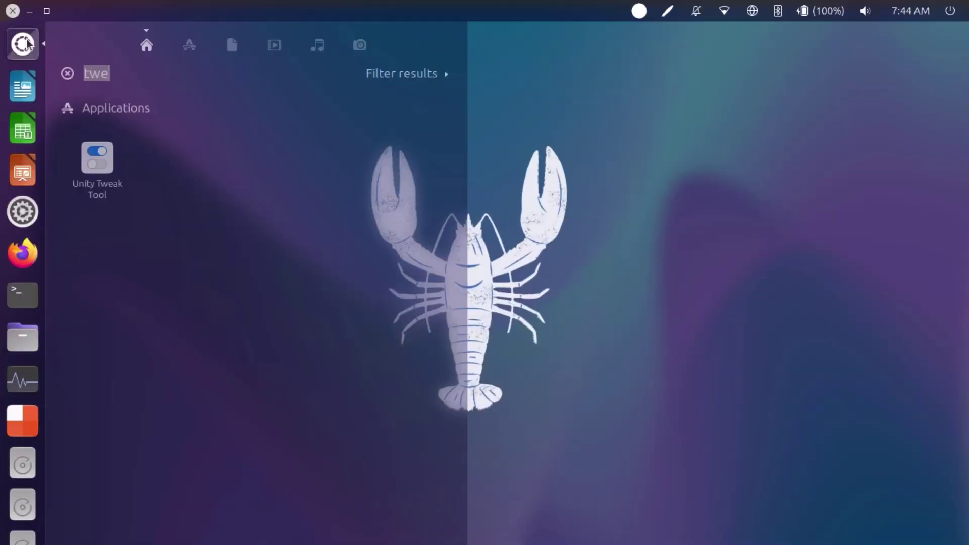
pyautogui.click(27, 39)
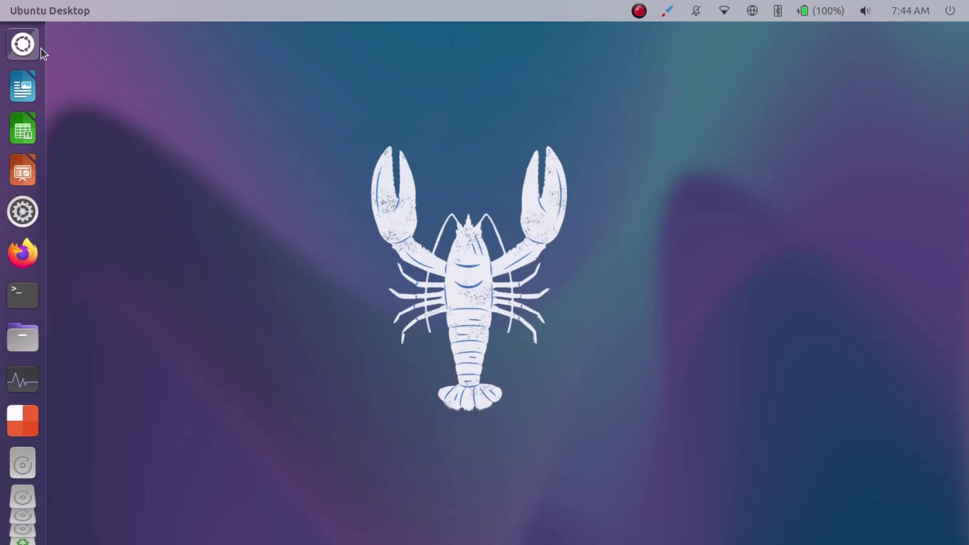
pyautogui.click(13, 50)
pyautogui.write('h')
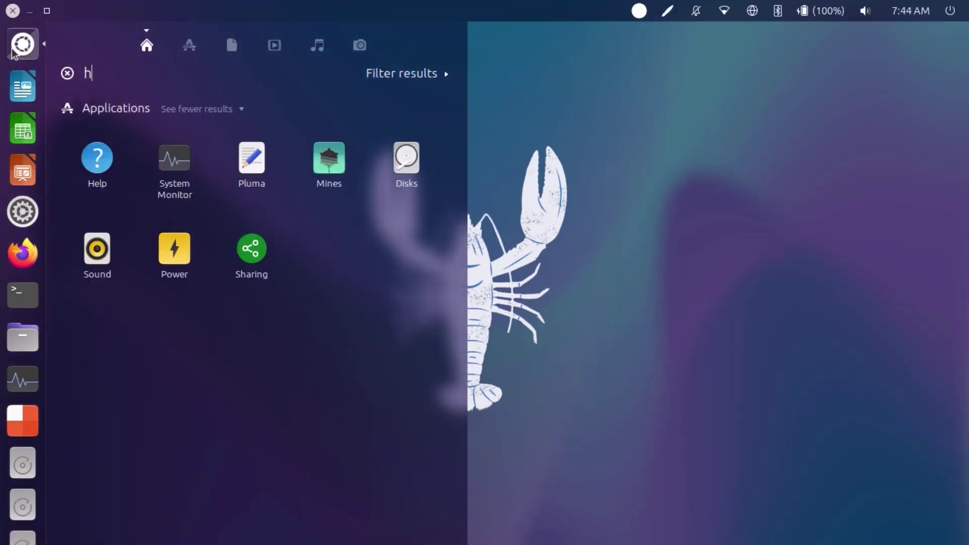
pyautogui.write('ot')
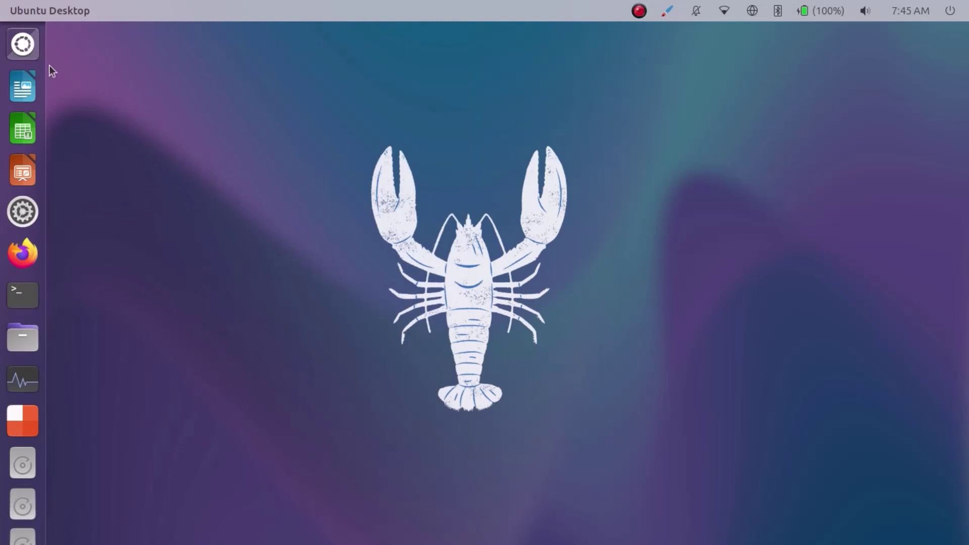
pyautogui.click(24, 295)
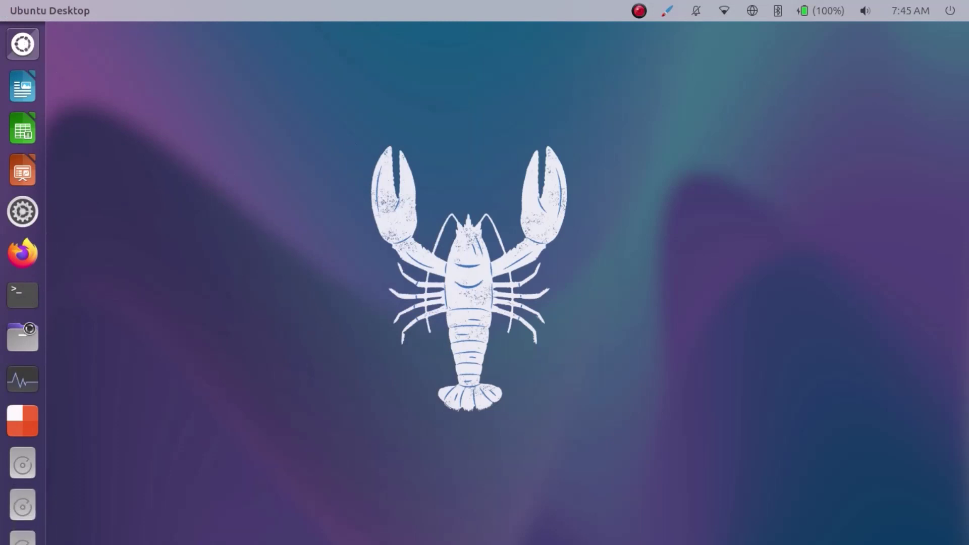
# Launch Files and switch between Terminal and Files with the Super+W spread.
pyautogui.click(22, 341)
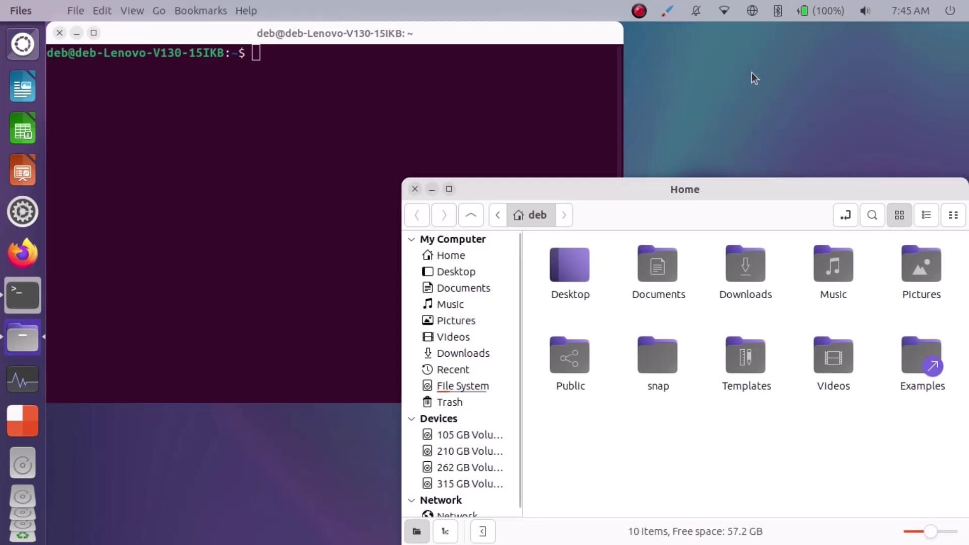
pyautogui.press('super+w')
pyautogui.click(380, 259)
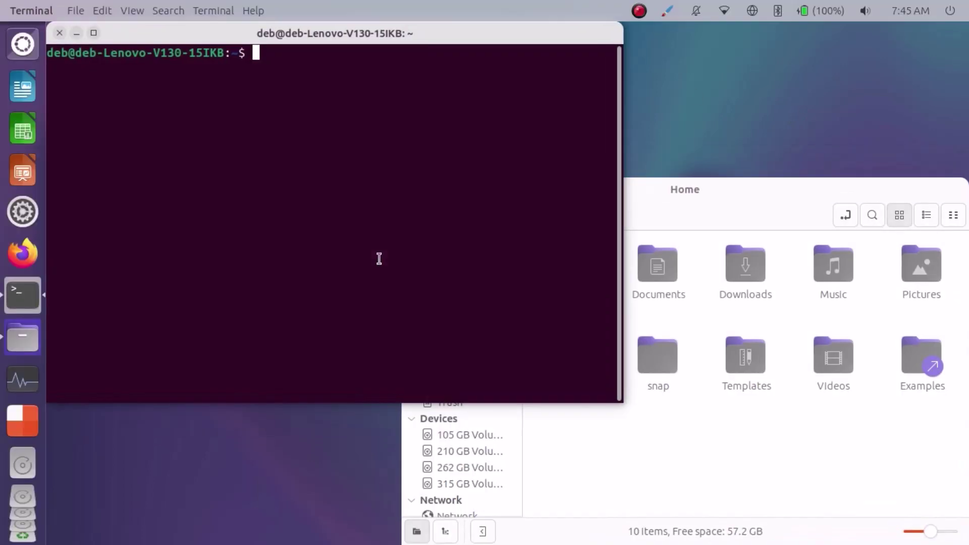
pyautogui.press('super+w')
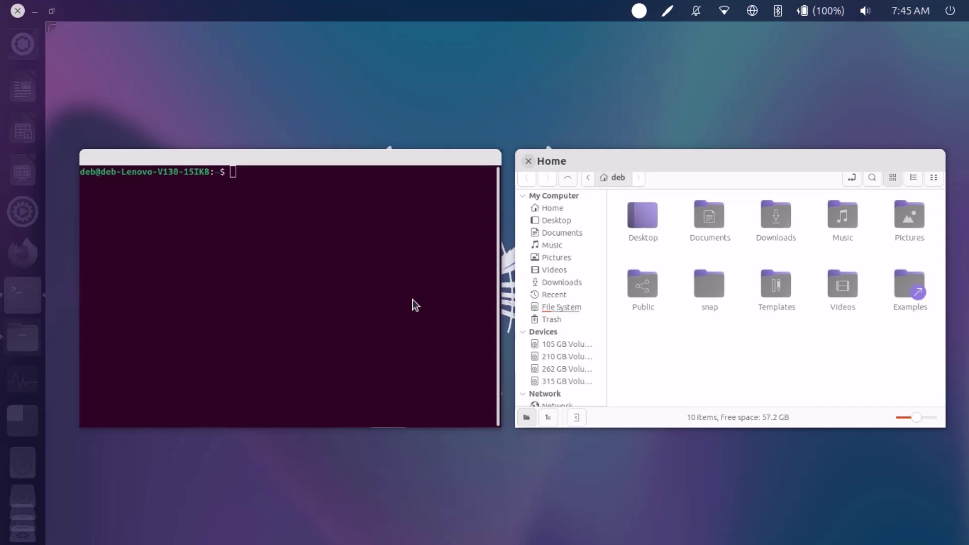
pyautogui.click(720, 289)
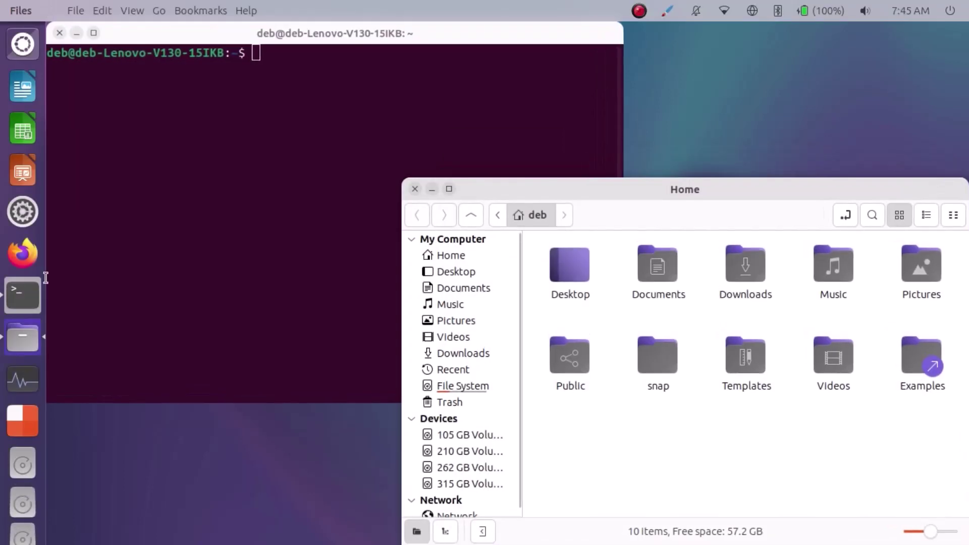
# Launch System Monitor and switch among Terminal, Files and System Monitor.
pyautogui.click(35, 385)
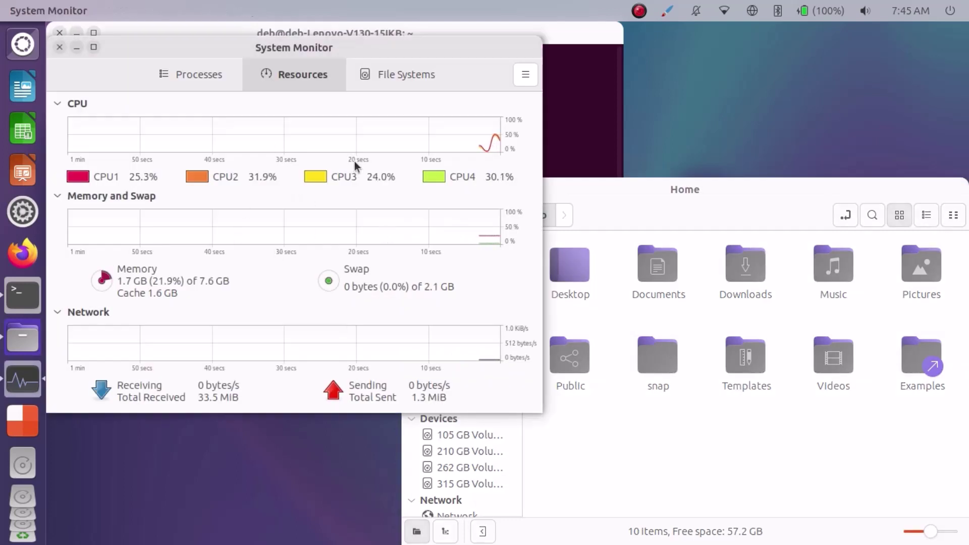
pyautogui.click(593, 30)
pyautogui.press('super')
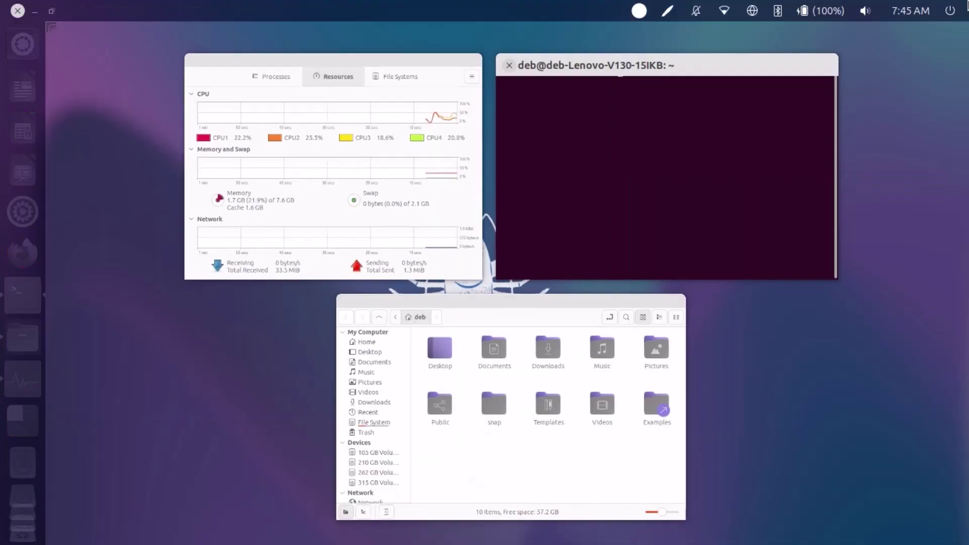
pyautogui.click(503, 486)
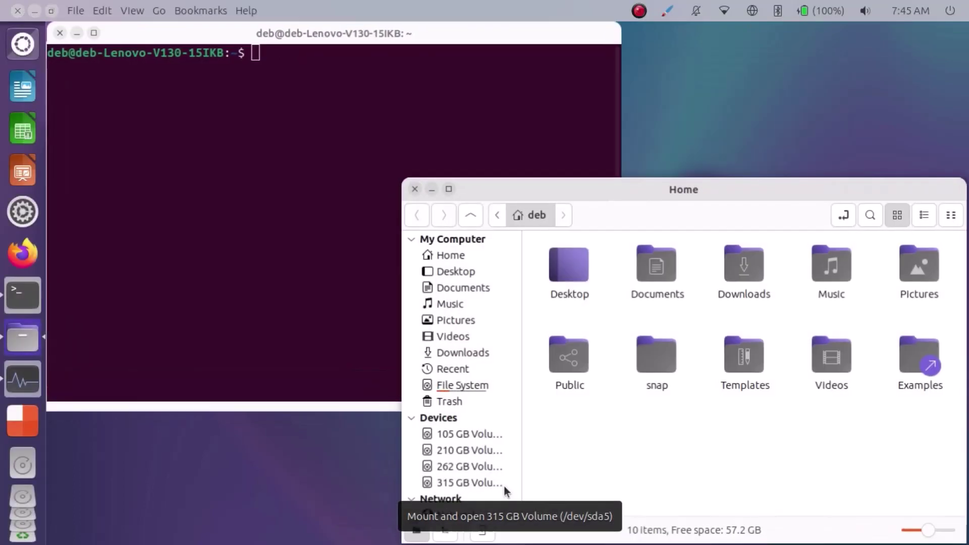
pyautogui.press('super')
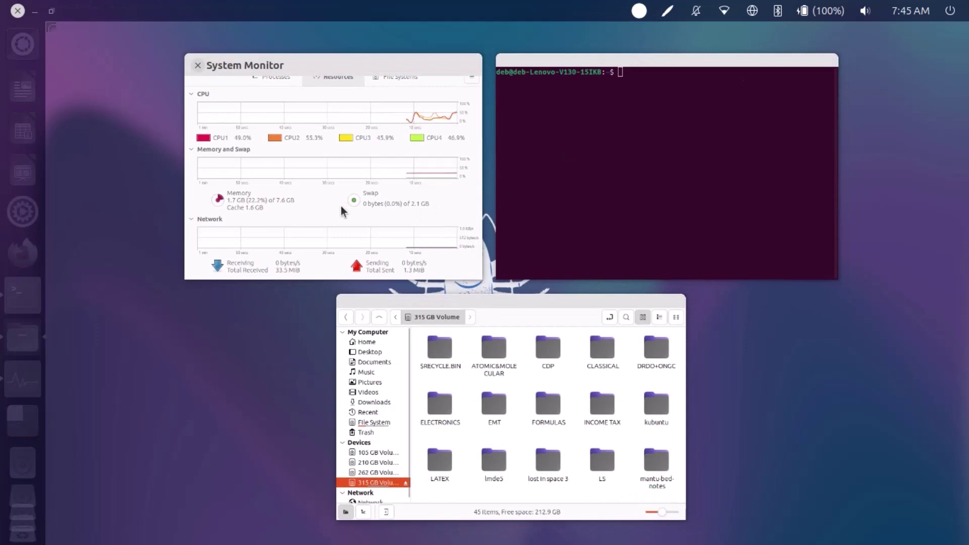
pyautogui.click(341, 211)
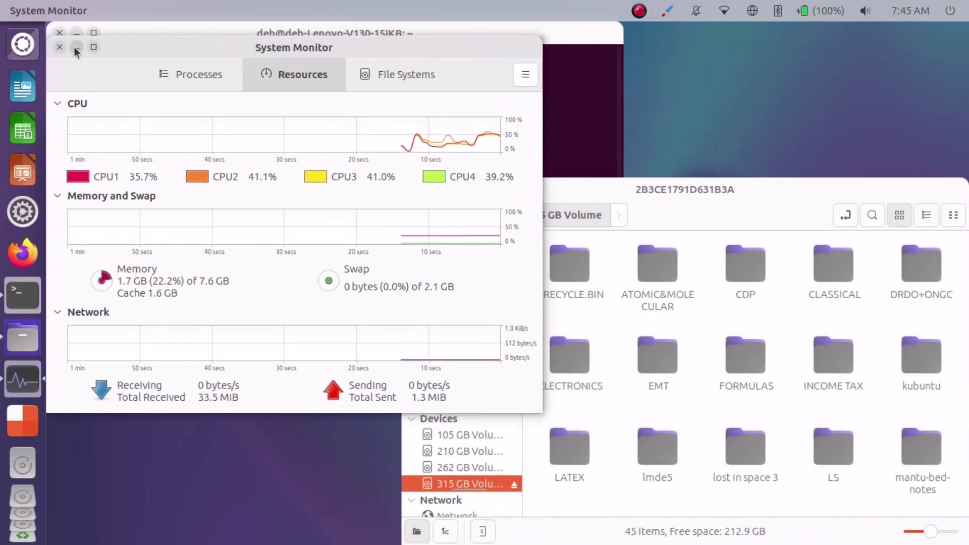
# Minimize System Monitor and Terminal, then close Terminal and the 315 GB Volume window.
pyautogui.click(76, 48)
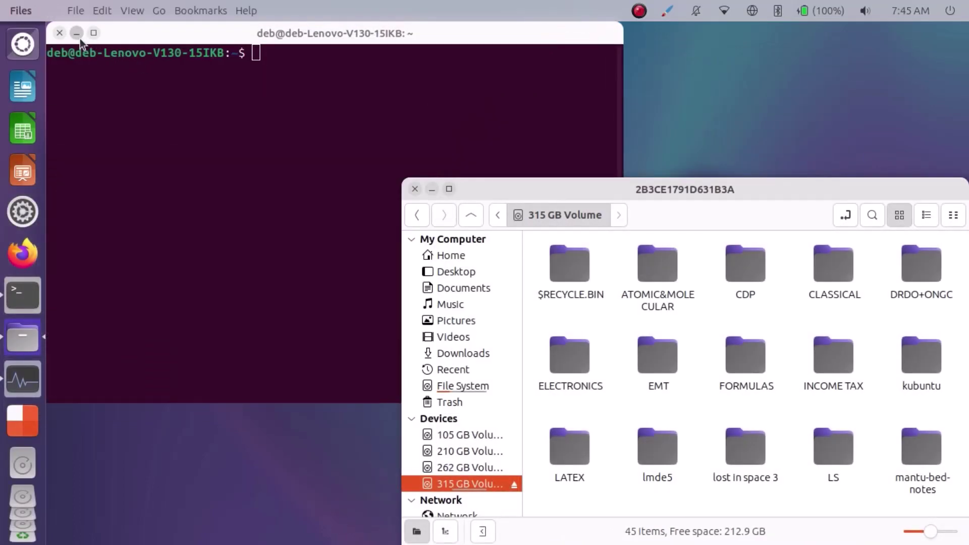
pyautogui.click(77, 32)
pyautogui.press('super')
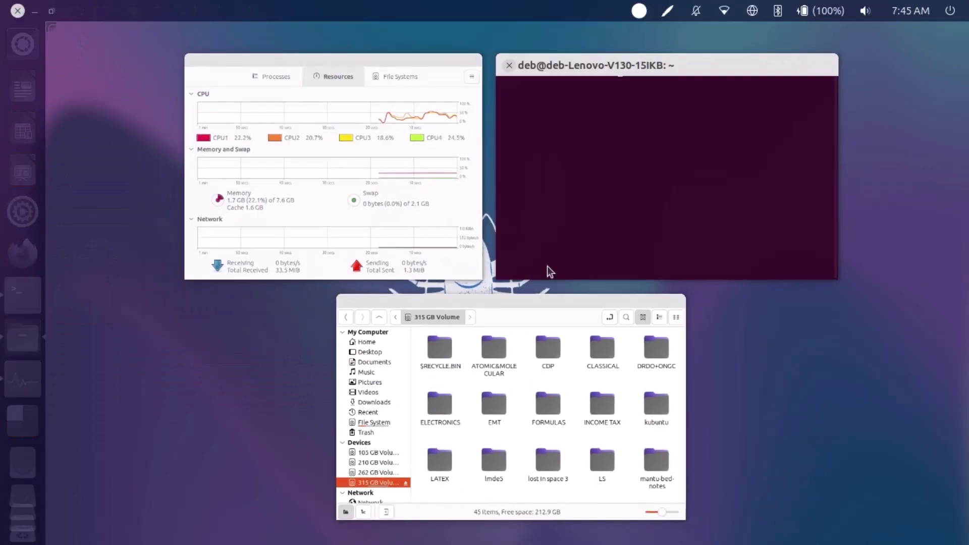
pyautogui.click(642, 189)
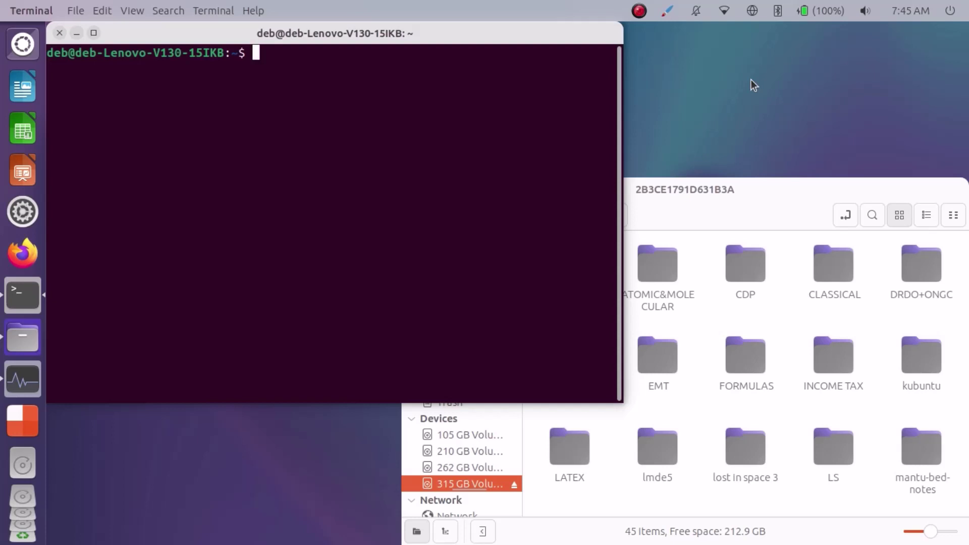
pyautogui.click(60, 34)
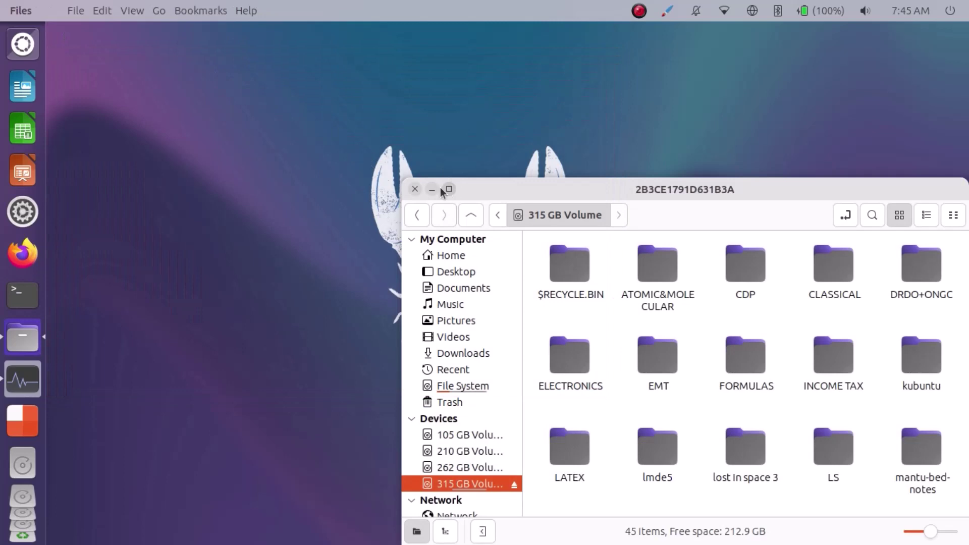
pyautogui.click(414, 188)
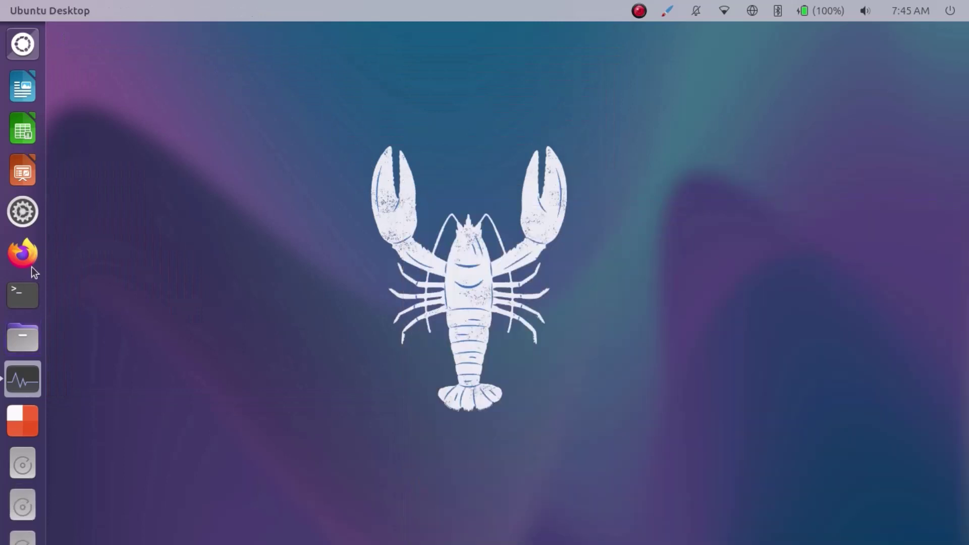
# Restore System Monitor and show its launcher quicklist.
pyautogui.click(17, 388)
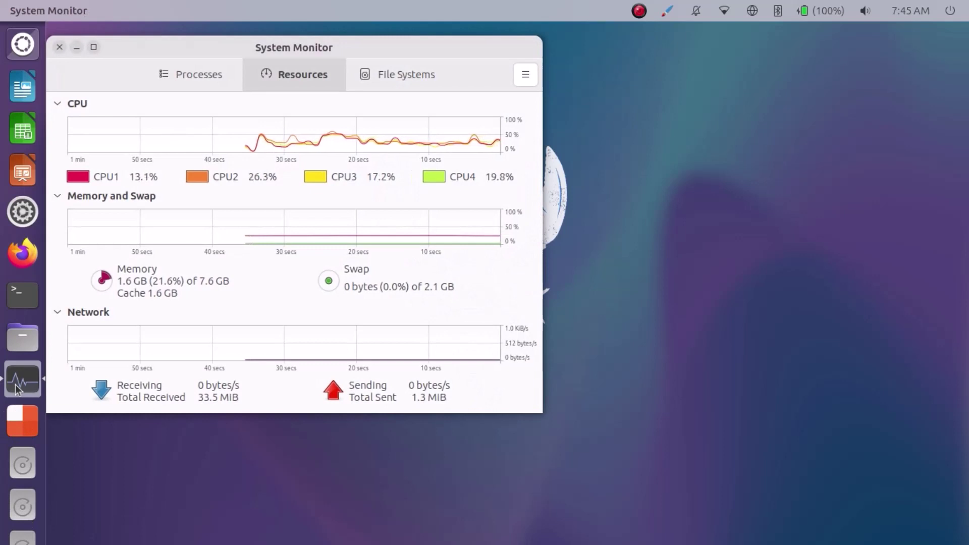
pyautogui.rightClick(17, 388)
pyautogui.click(201, 510)
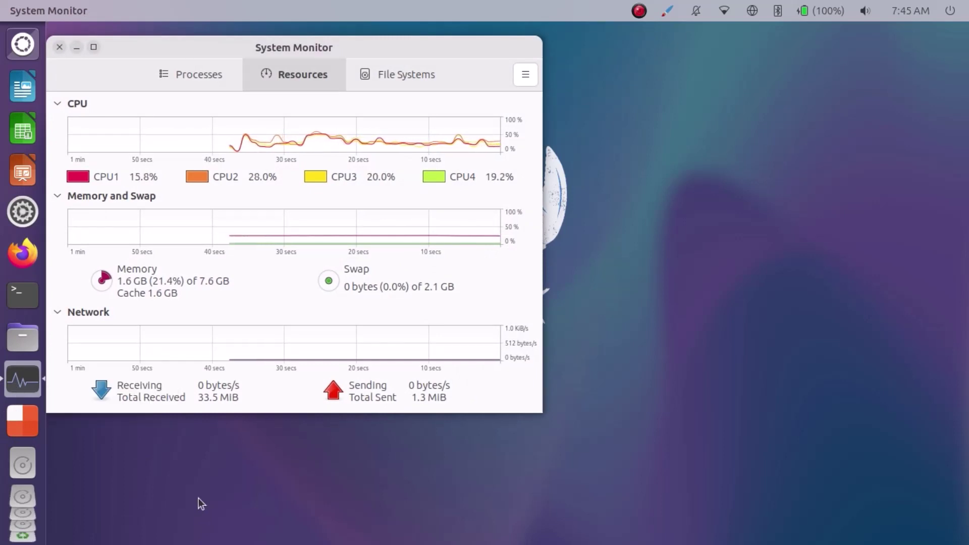
pyautogui.rightClick(34, 388)
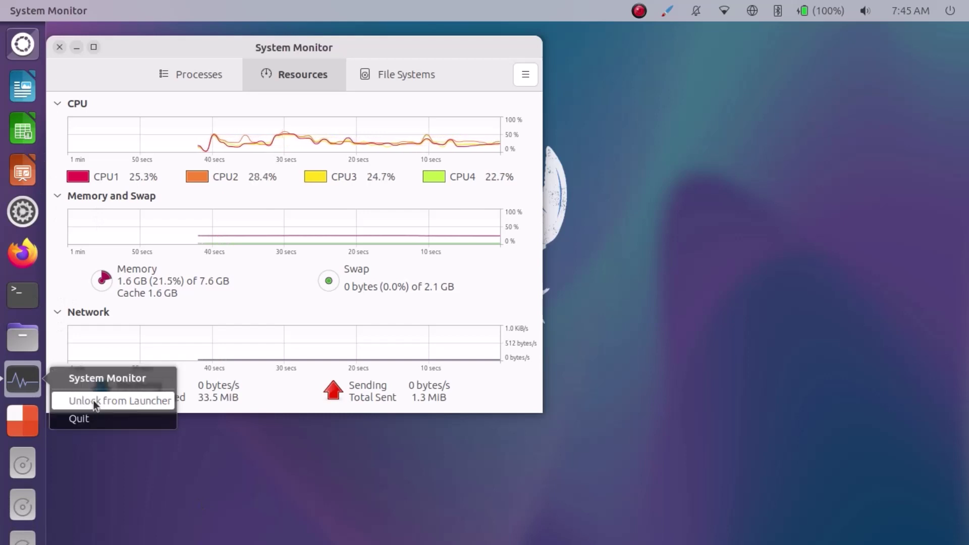
pyautogui.click(679, 200)
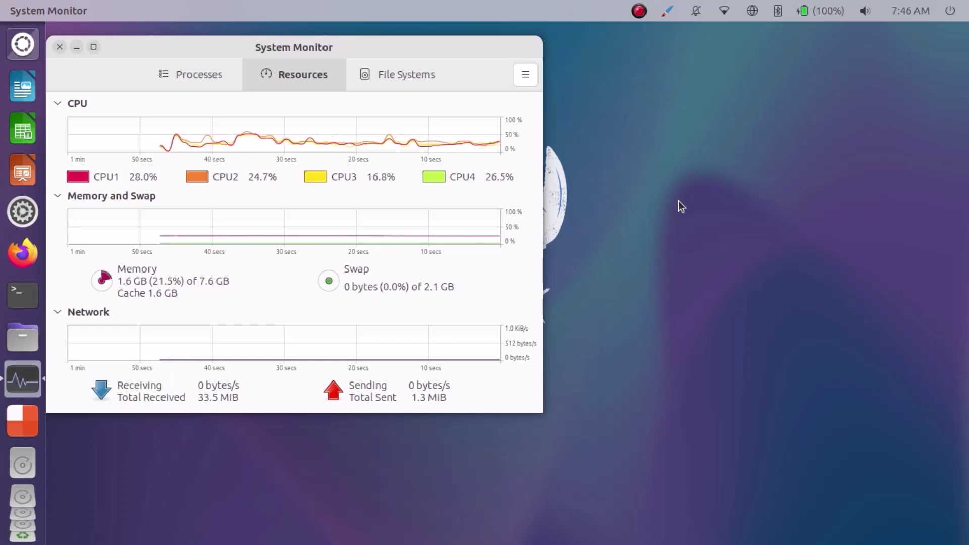
# Close System Monitor and show the Writer and Firefox quicklists.
pyautogui.click(58, 47)
pyautogui.rightClick(31, 84)
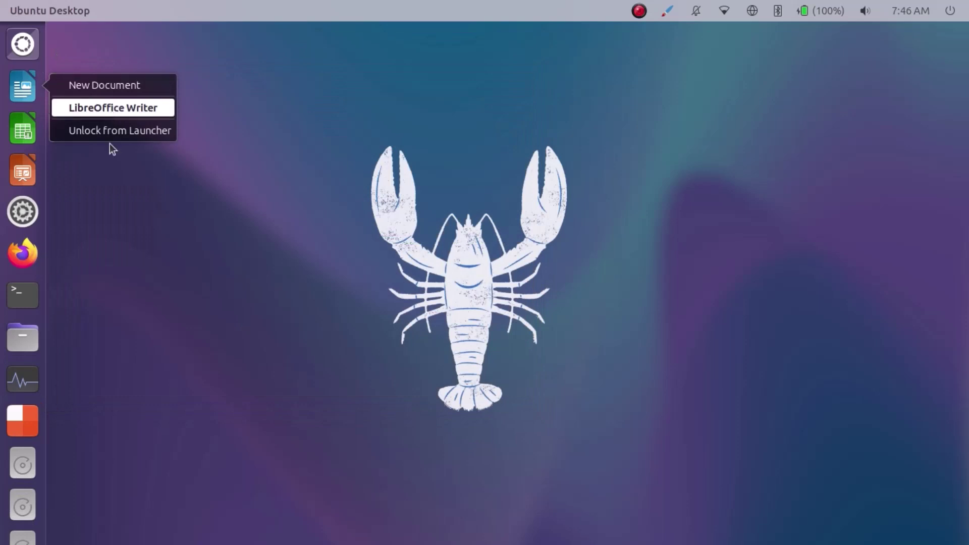
pyautogui.rightClick(32, 262)
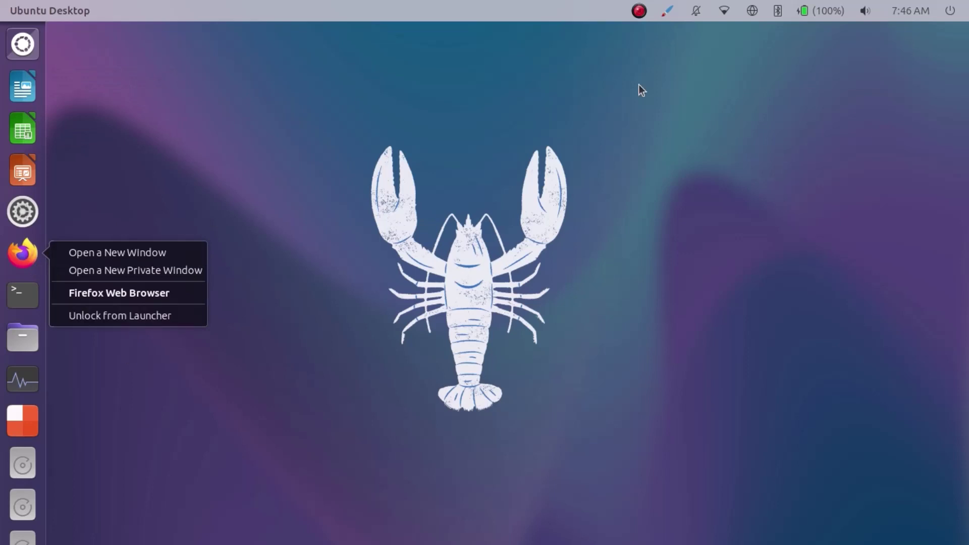
# Dismiss the screen recorder menu, open the Dash and switch to the Applications lens.
pyautogui.click(639, 11)
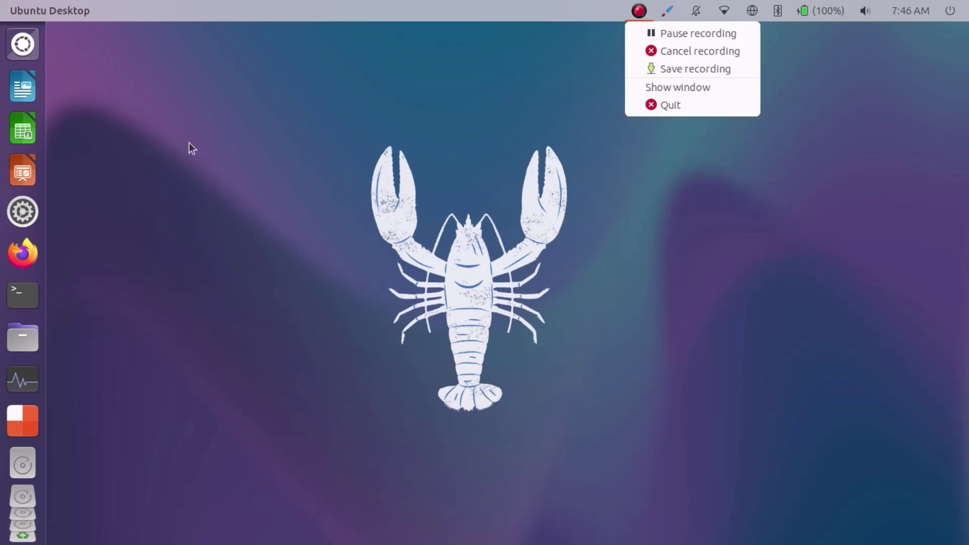
pyautogui.click(19, 28)
pyautogui.click(18, 28)
pyautogui.write('hot')
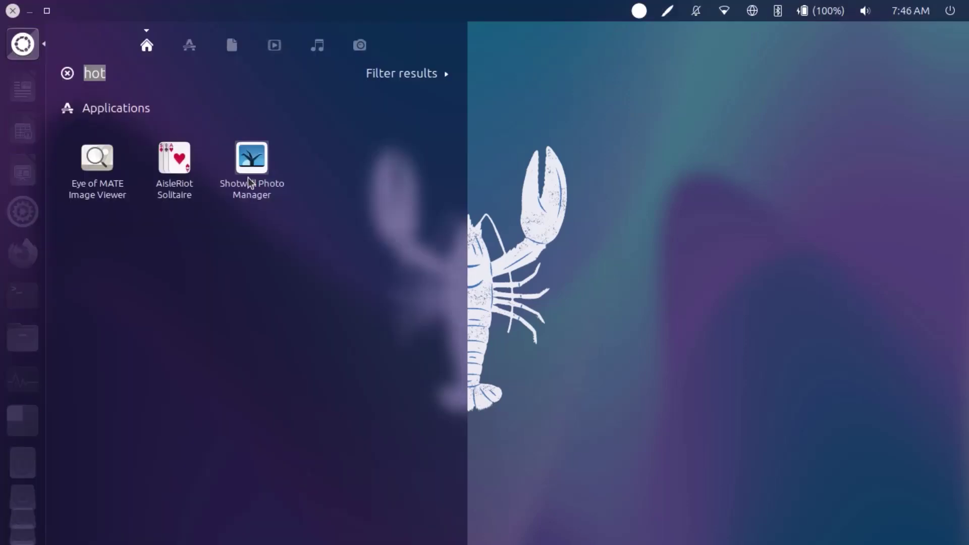
pyautogui.click(203, 56)
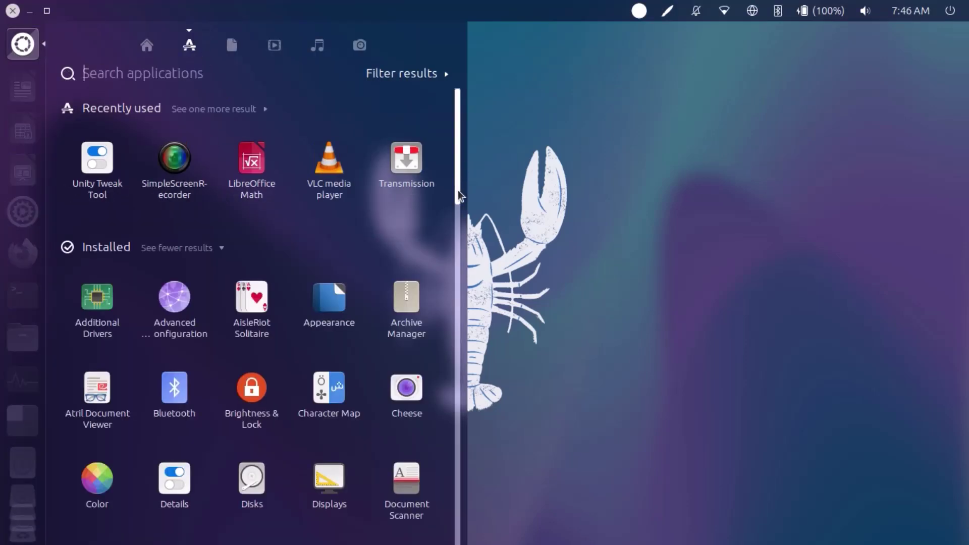
pyautogui.scroll(-3, 458, 195)
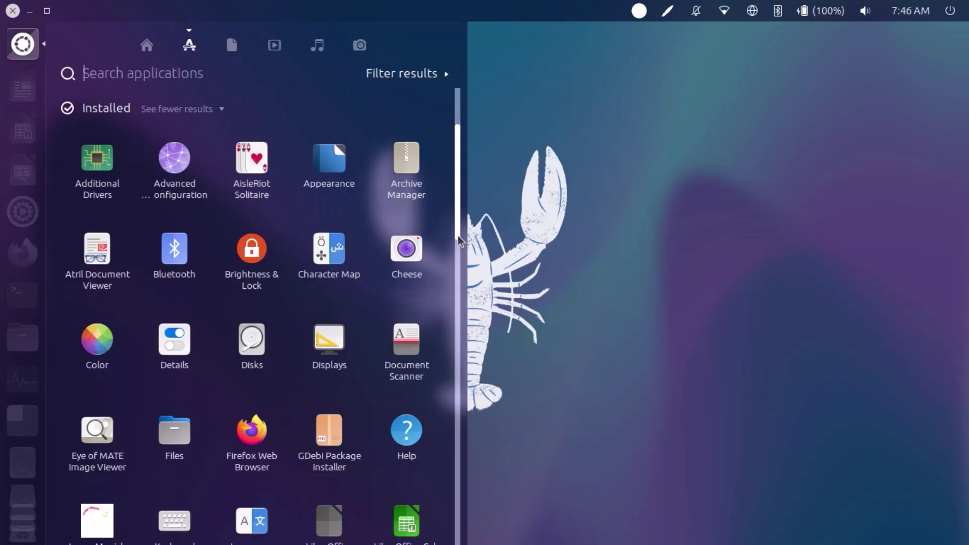